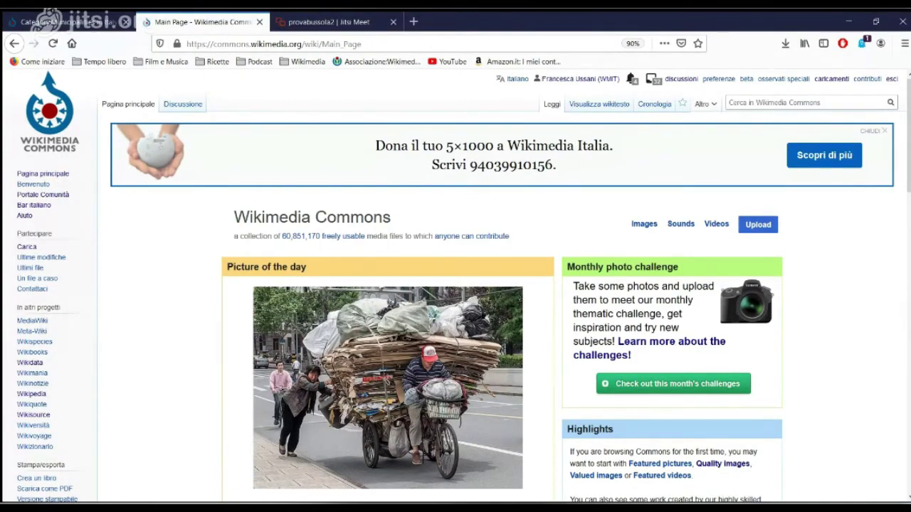
- Start the Wikimedia Commons upload wizard from the main page and upload the photo IMG_0240.JPG
{"action": "scroll", "coordinate": [456, 285], "scroll_direction": "down", "scroll_amount": 2}
{"action": "scroll", "coordinate": [455, 284], "scroll_direction": "down", "scroll_amount": 3}
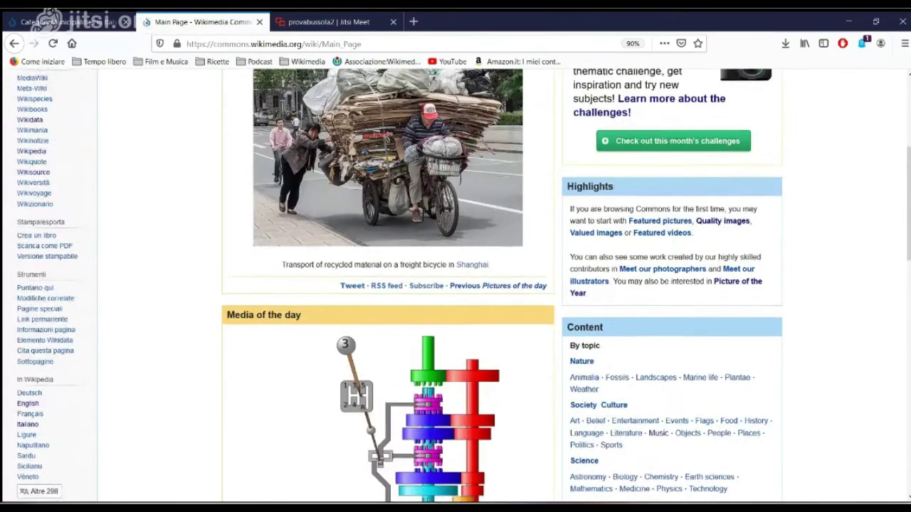
{"action": "scroll", "coordinate": [455, 285], "scroll_direction": "up", "scroll_amount": 5}
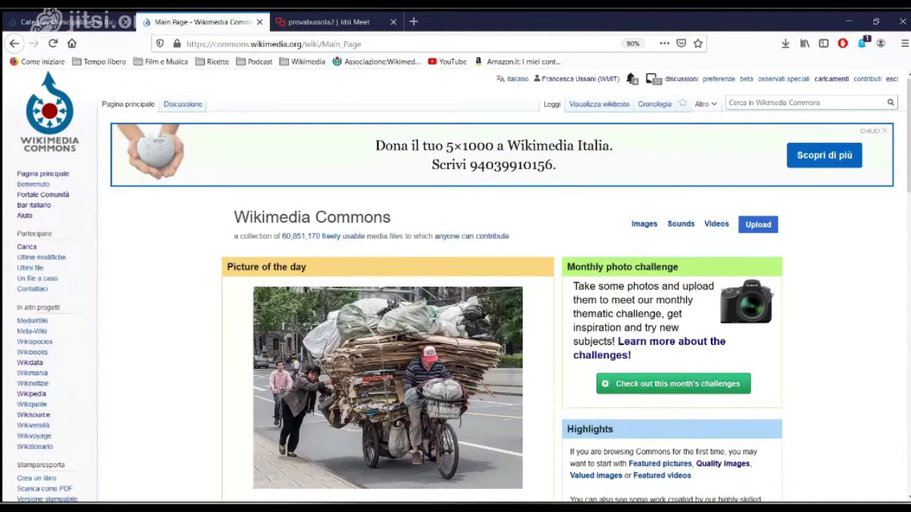
{"action": "left_click", "coordinate": [757, 224]}
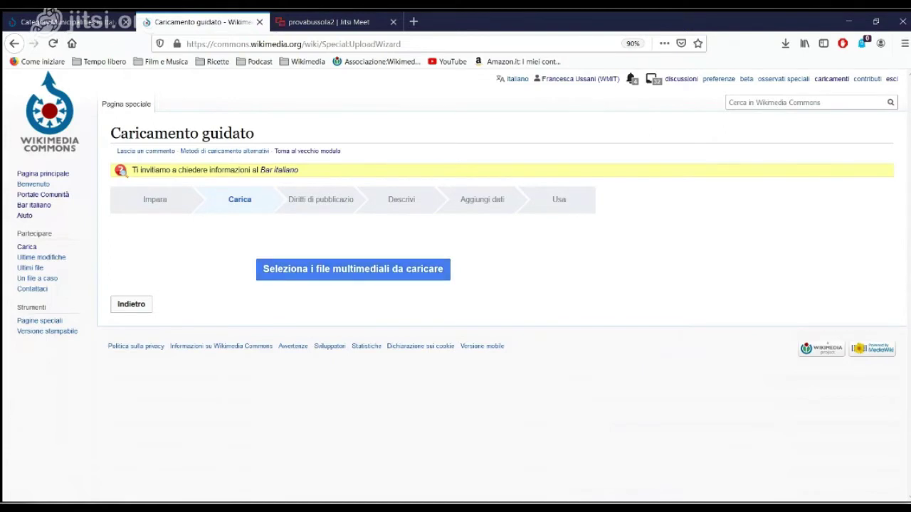
{"action": "left_click", "coordinate": [353, 269]}
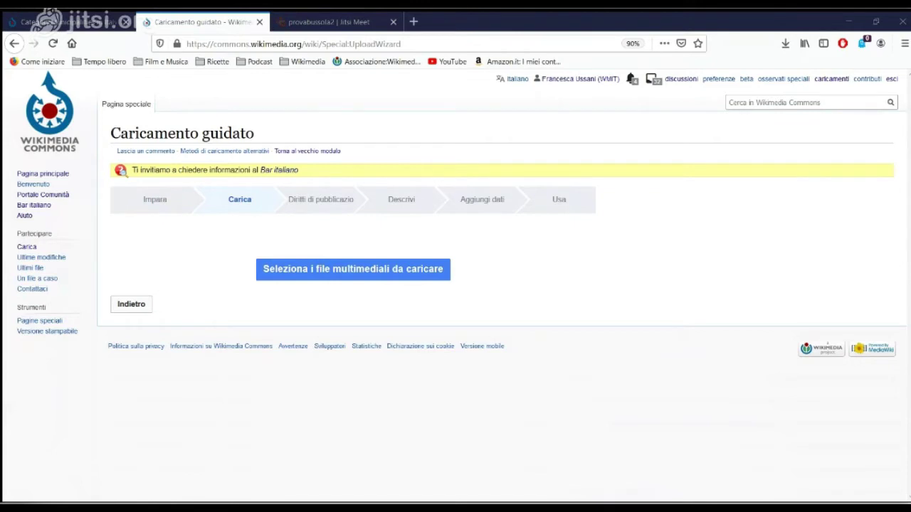
{"action": "key", "text": "Return"}
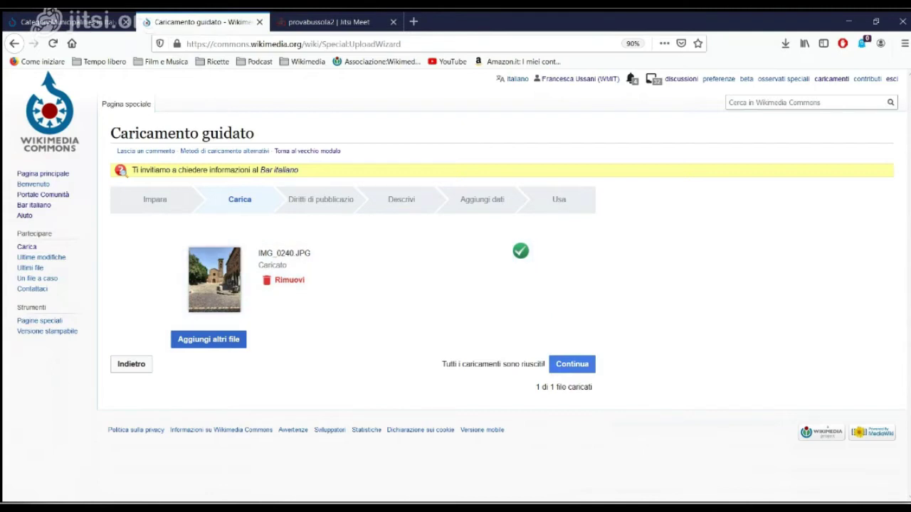
- Declare the uploaded photo as own work ("Questo file è opera mia"), keep the proposed licence, and continue to the description stage
{"action": "left_click", "coordinate": [572, 363]}
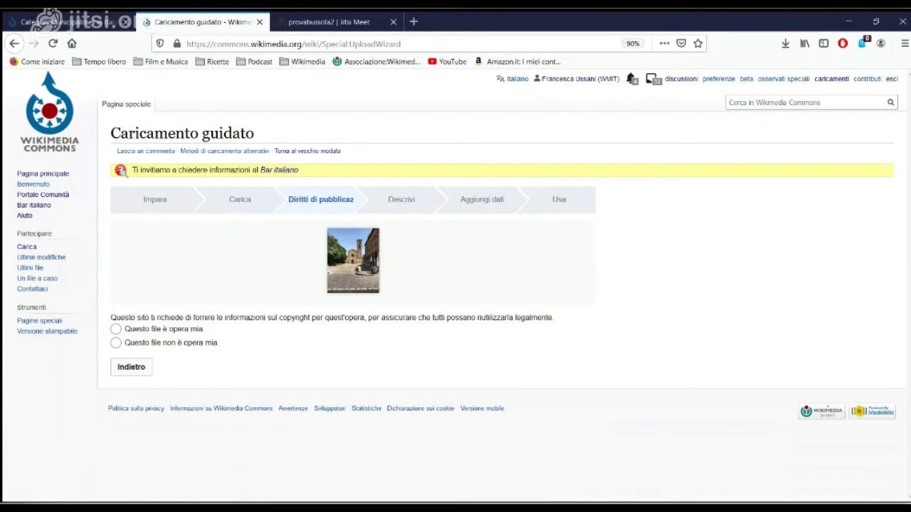
{"action": "left_click", "coordinate": [116, 328]}
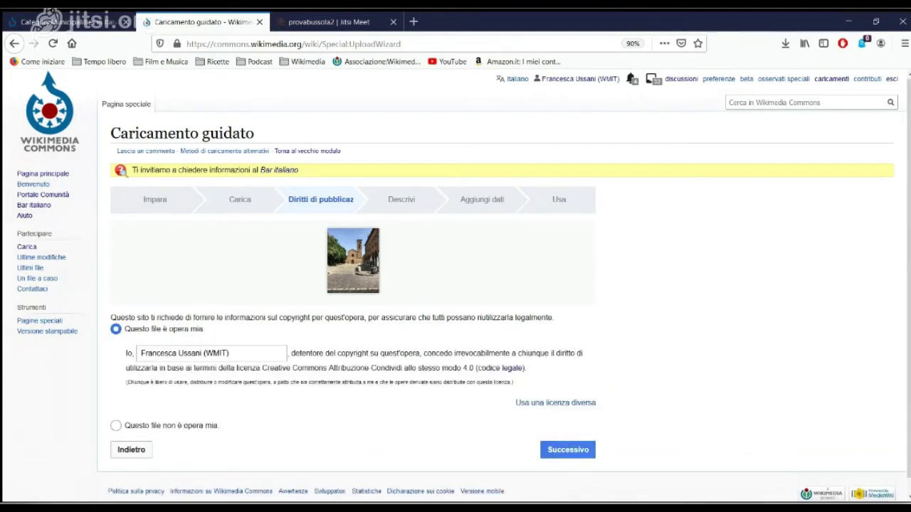
{"action": "left_click", "coordinate": [567, 449]}
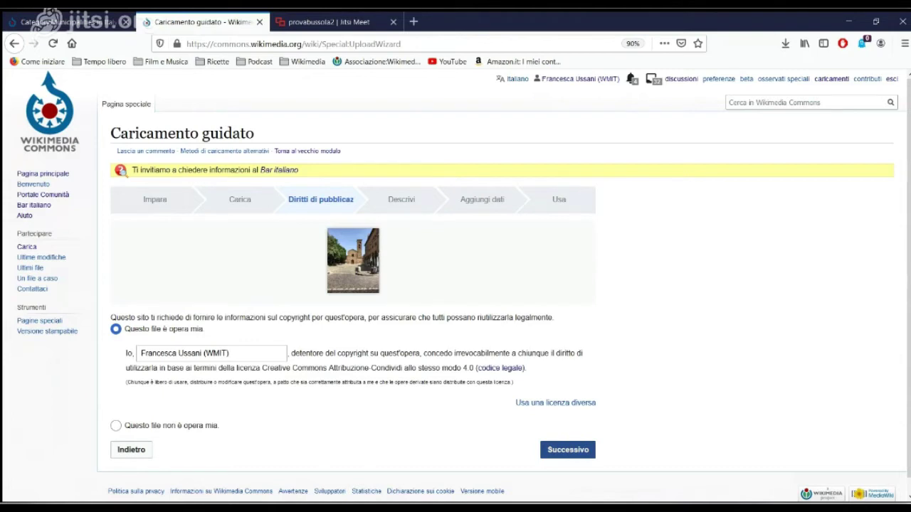
- Replace the image title with "Basilica di San Francesco a Ravenna in una giornata di sole"
{"action": "left_click", "coordinate": [288, 192]}
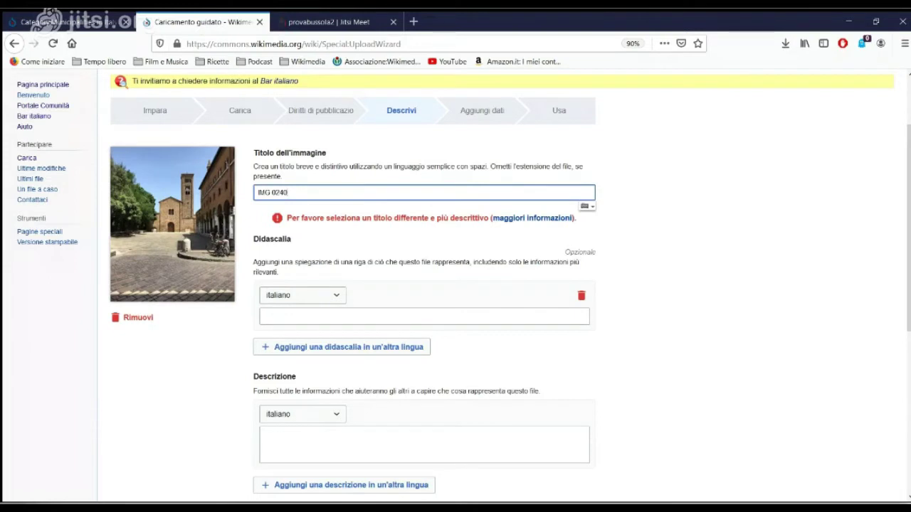
{"action": "key", "text": "BackSpace"}
{"action": "key", "text": "BackSpace"}
{"action": "key", "text": "BackSpace"}
{"action": "key", "text": "BackSpace"}
{"action": "key", "text": "BackSpace"}
{"action": "key", "text": "BackSpace"}
{"action": "key", "text": "BackSpace"}
{"action": "key", "text": "BackSpace"}
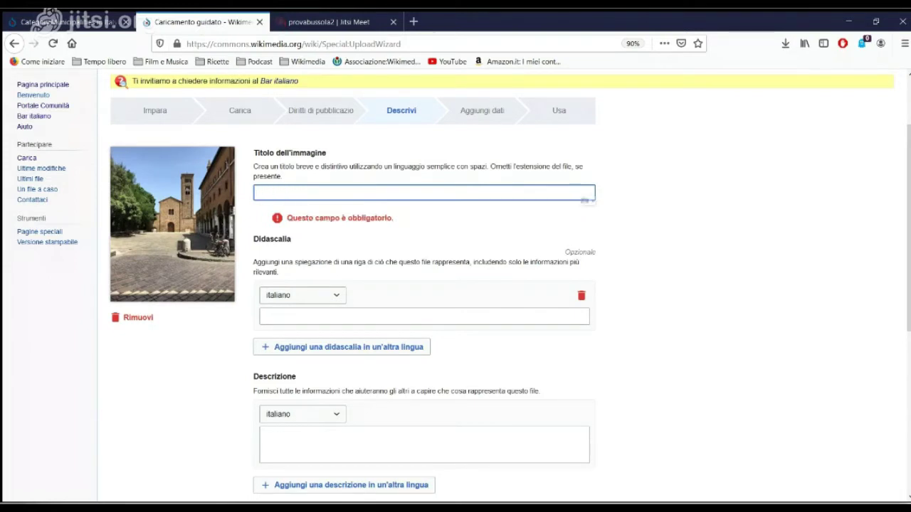
{"action": "type", "text": "Basilica"}
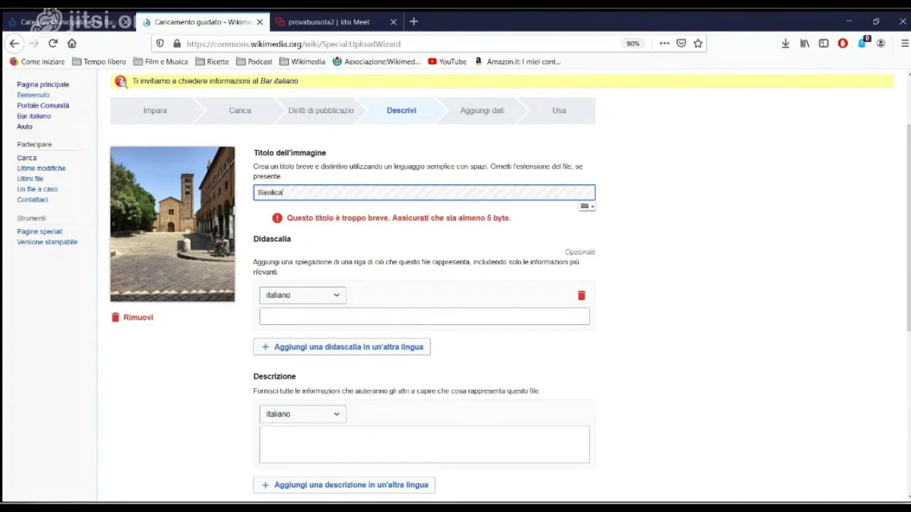
{"action": "type", "text": " di San"}
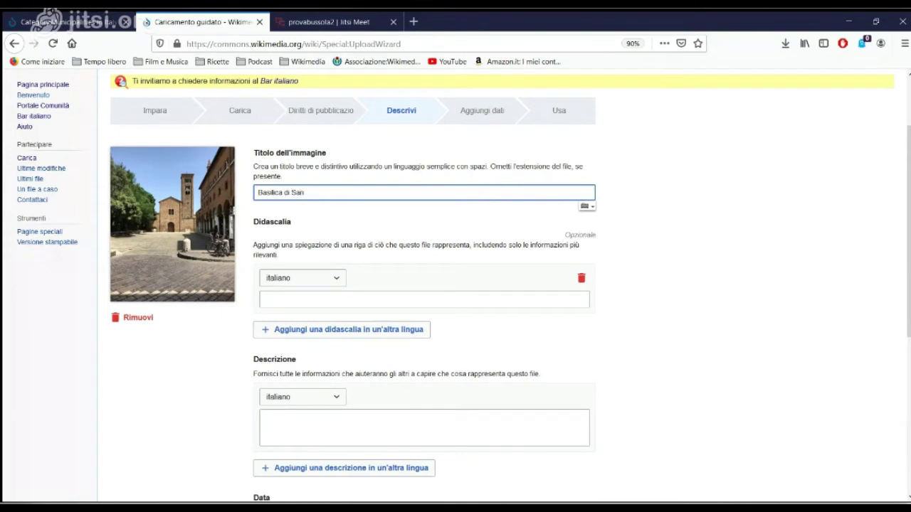
{"action": "type", "text": " Francesco a Ravve"}
{"action": "key", "text": "BackSpace"}
{"action": "key", "text": "BackSpace"}
{"action": "type", "text": "enna in una "}
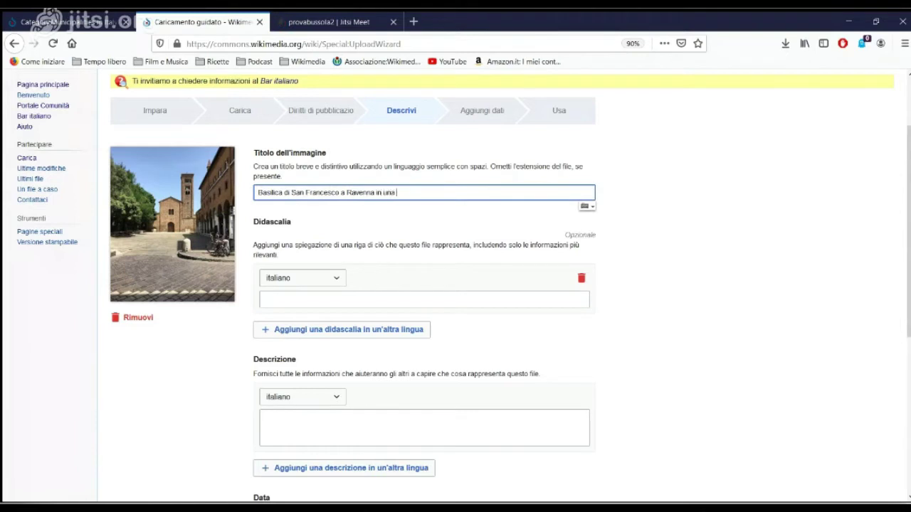
{"action": "type", "text": "giornata di sole"}
- Enter the Italian caption "Basilica di San Francesco a Ravenna"
{"action": "left_click", "coordinate": [264, 299]}
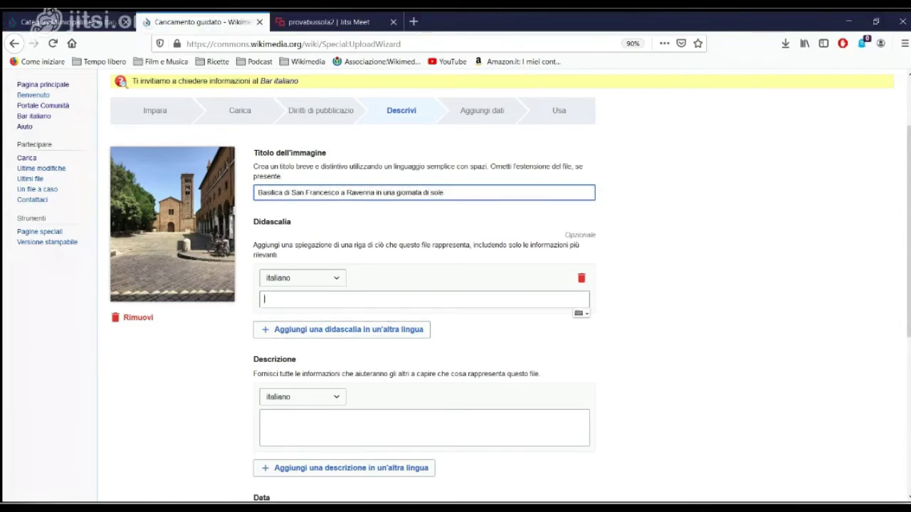
{"action": "scroll", "coordinate": [455, 285], "scroll_direction": "down", "scroll_amount": 2}
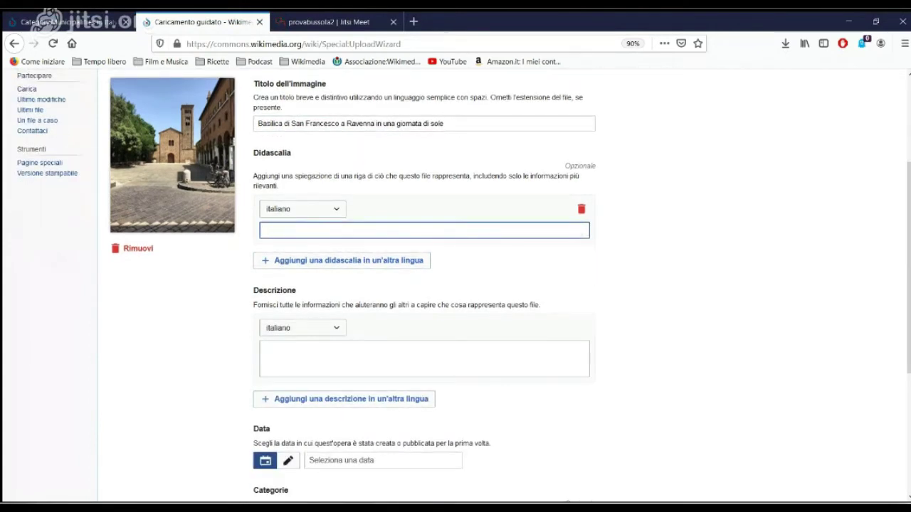
{"action": "type", "text": "Basilica di San"}
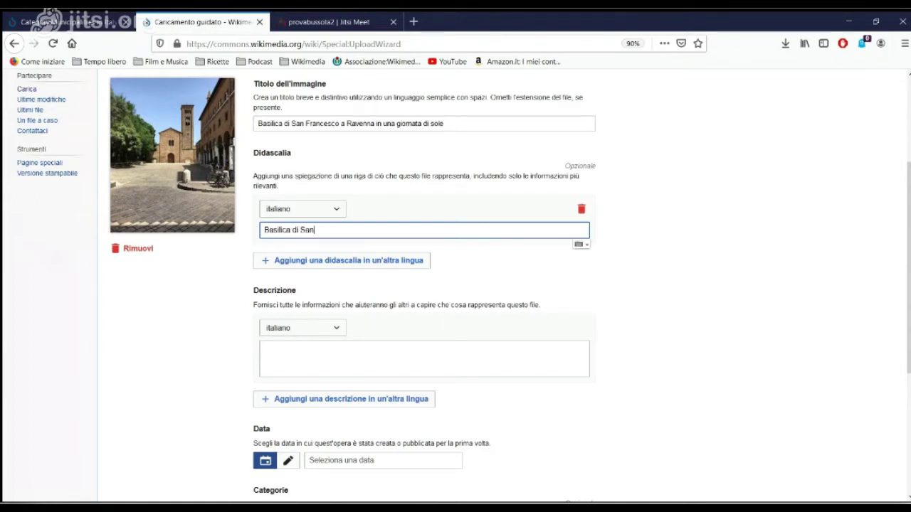
{"action": "type", "text": " Francesco a"}
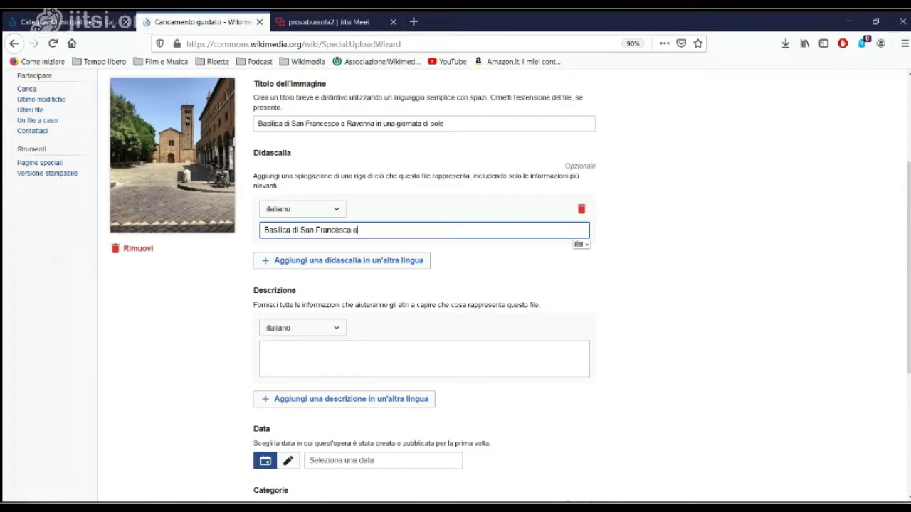
{"action": "type", "text": " Ravenna"}
- Copy the full image title into the Italian description
{"action": "left_click", "coordinate": [265, 349]}
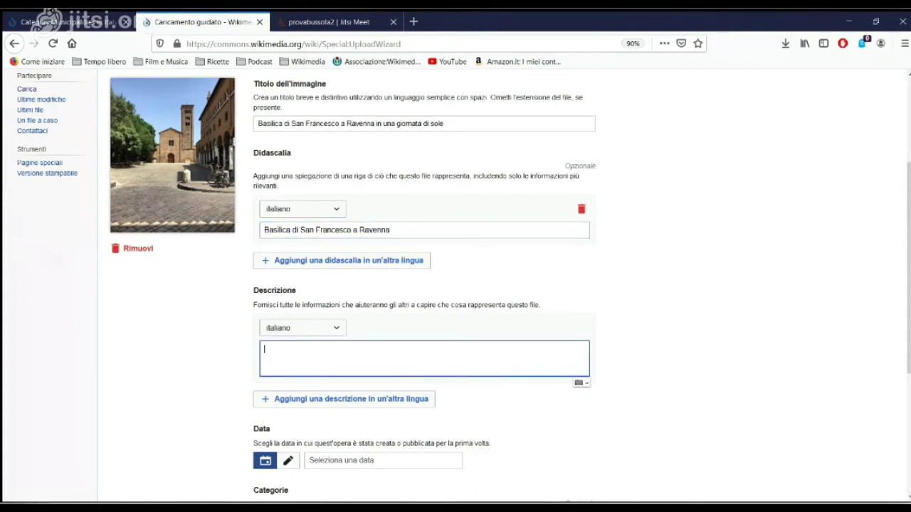
{"action": "left_click_drag", "start_coordinate": [444, 123], "coordinate": [257, 123]}
{"action": "key", "text": "ctrl+c"}
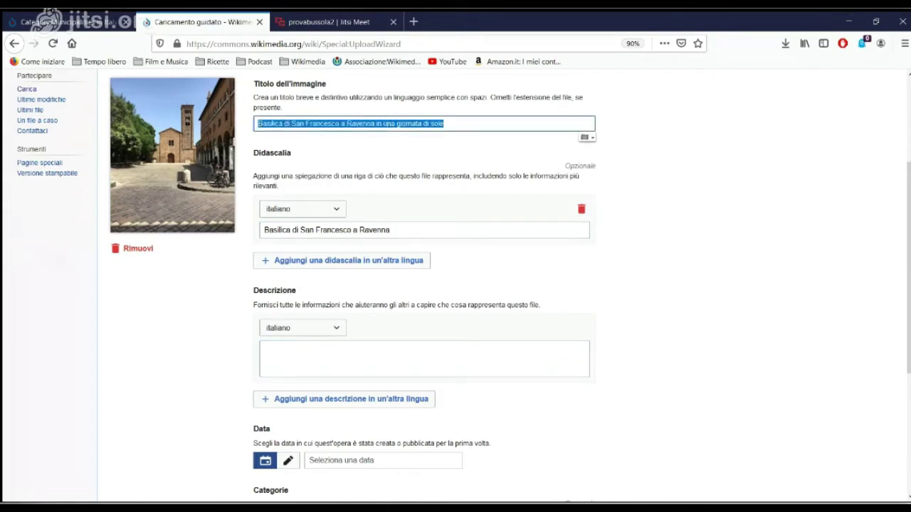
{"action": "left_click", "coordinate": [265, 349]}
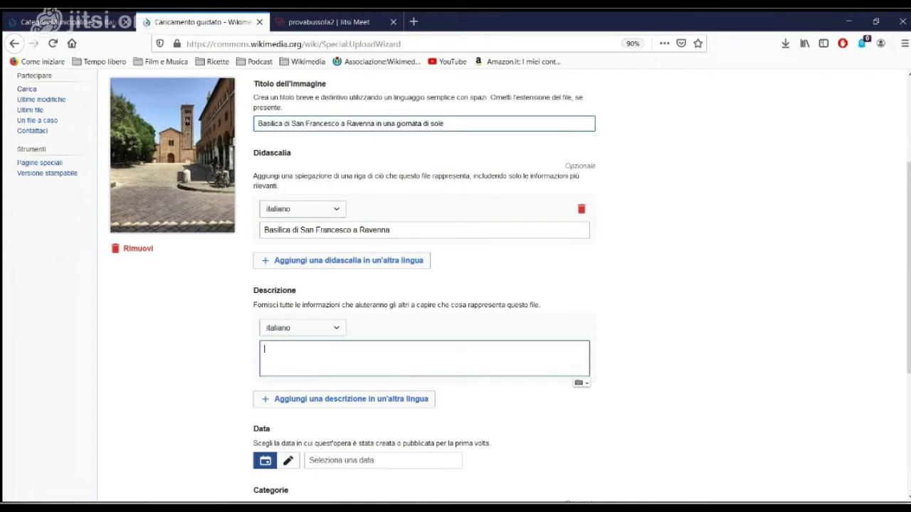
{"action": "key", "text": "ctrl+v"}
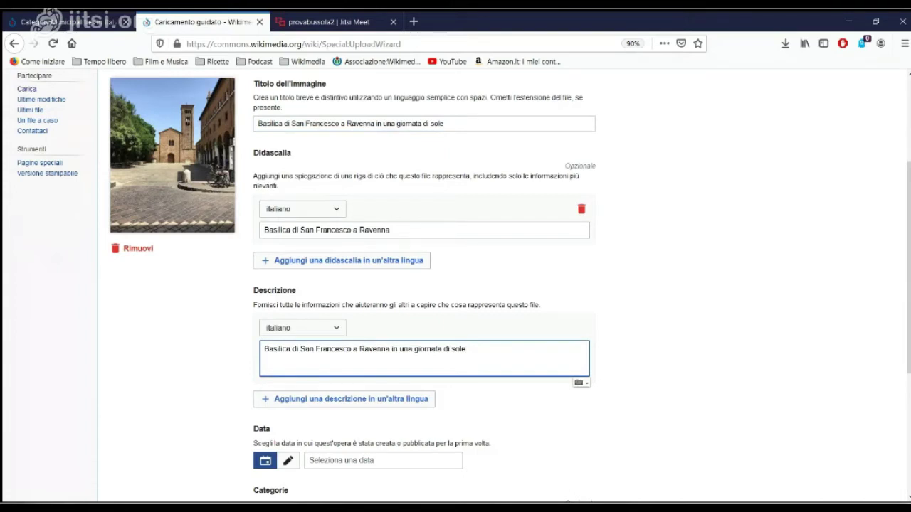
- Extend the Italian description with "con alcune biciclette in primo piano."
{"action": "scroll", "coordinate": [455, 285], "scroll_direction": "down", "scroll_amount": 2}
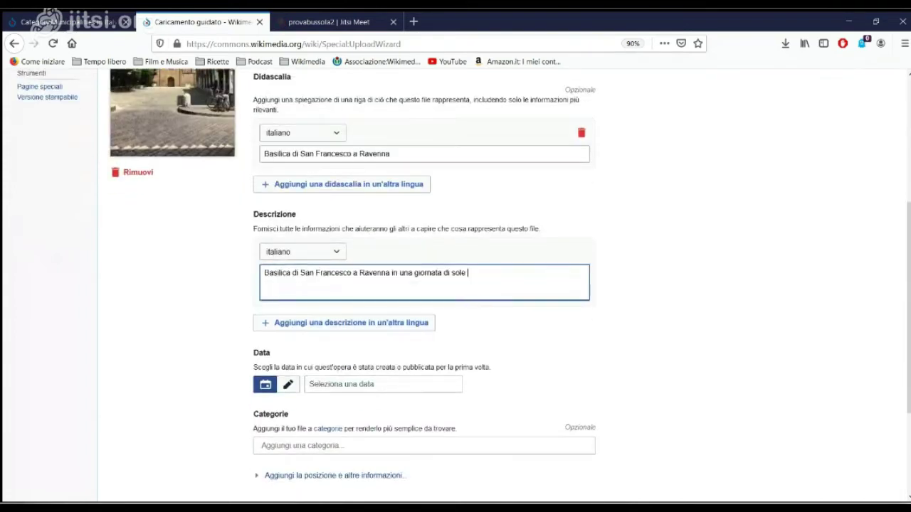
{"action": "type", "text": "con alcune bibc"}
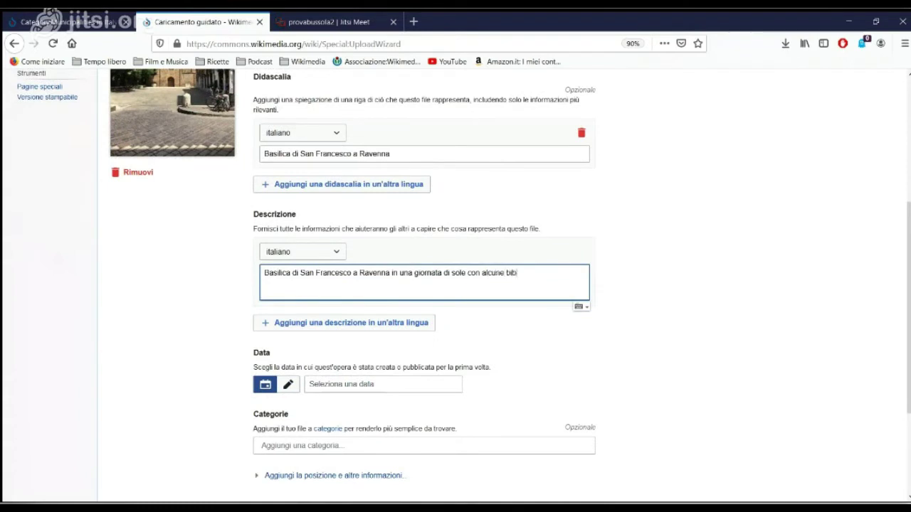
{"action": "type", "text": "icl"}
{"action": "key", "text": "BackSpace"}
{"action": "key", "text": "BackSpace"}
{"action": "key", "text": "BackSpace"}
{"action": "key", "text": "BackSpace"}
{"action": "key", "text": "BackSpace"}
{"action": "type", "text": "cicllette in primo piano."}
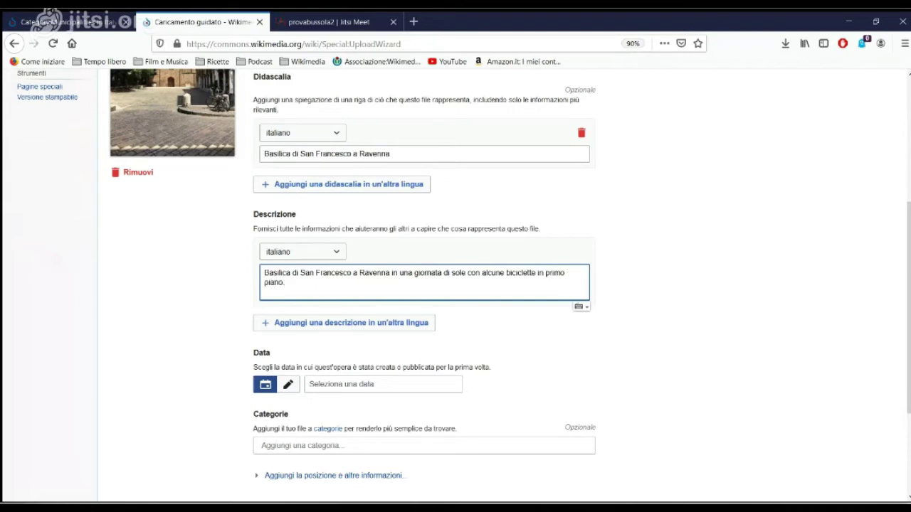
- Set the photo's creation date to 24 April 2020
{"action": "scroll", "coordinate": [464, 286], "scroll_direction": "down", "scroll_amount": 2}
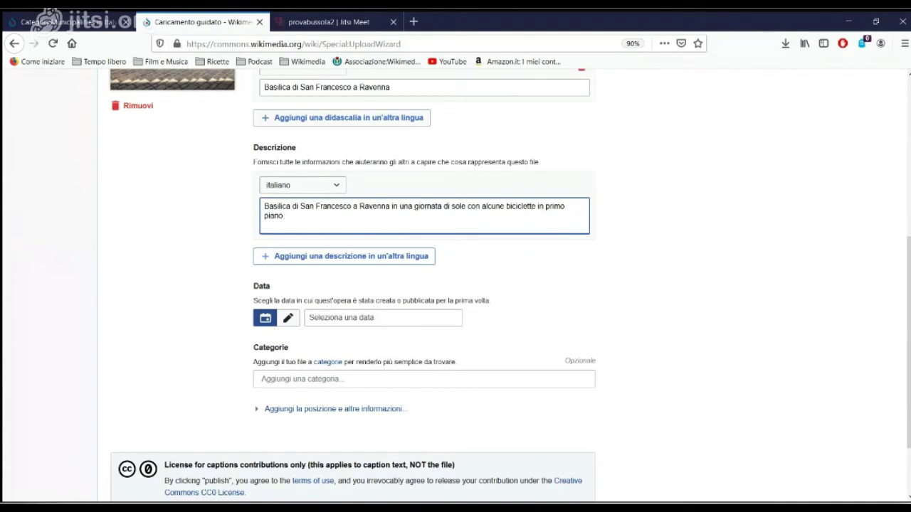
{"action": "scroll", "coordinate": [424, 286], "scroll_direction": "up", "scroll_amount": 1}
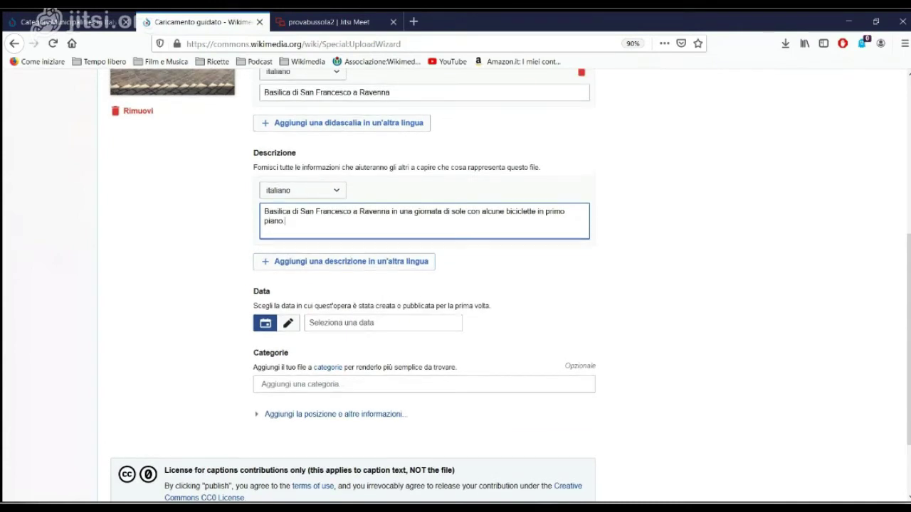
{"action": "scroll", "coordinate": [424, 286], "scroll_direction": "up", "scroll_amount": 1}
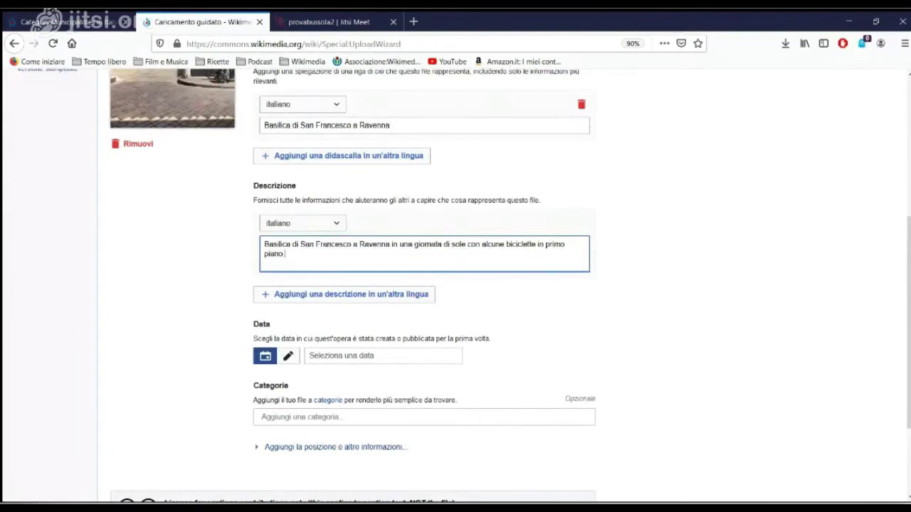
{"action": "scroll", "coordinate": [456, 284], "scroll_direction": "down", "scroll_amount": 1}
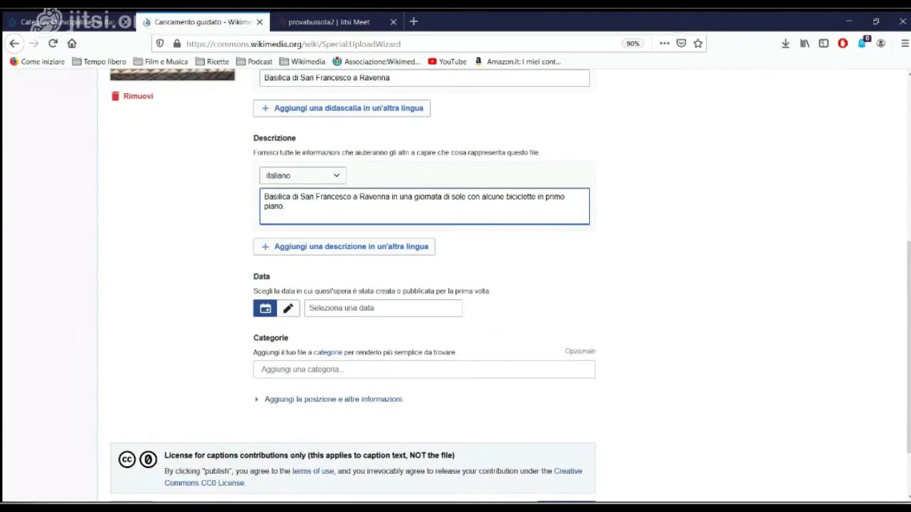
{"action": "left_click", "coordinate": [382, 308]}
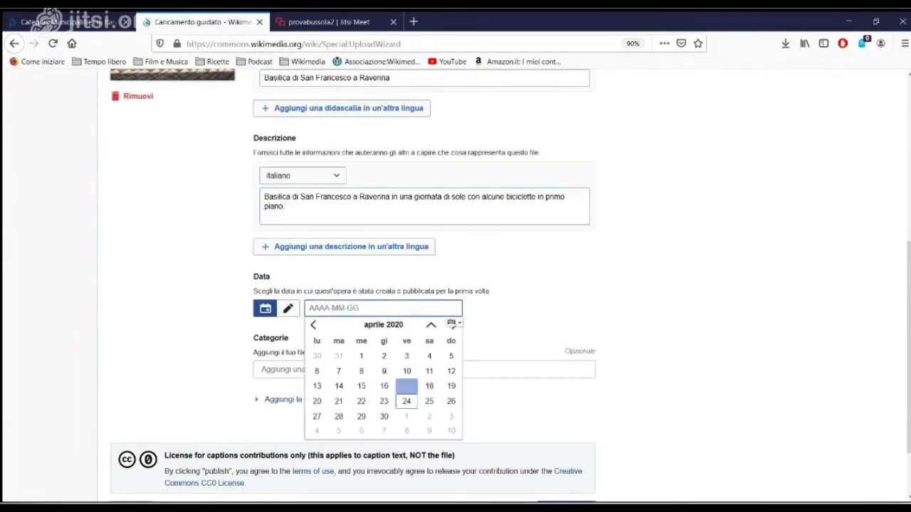
{"action": "left_click", "coordinate": [407, 401]}
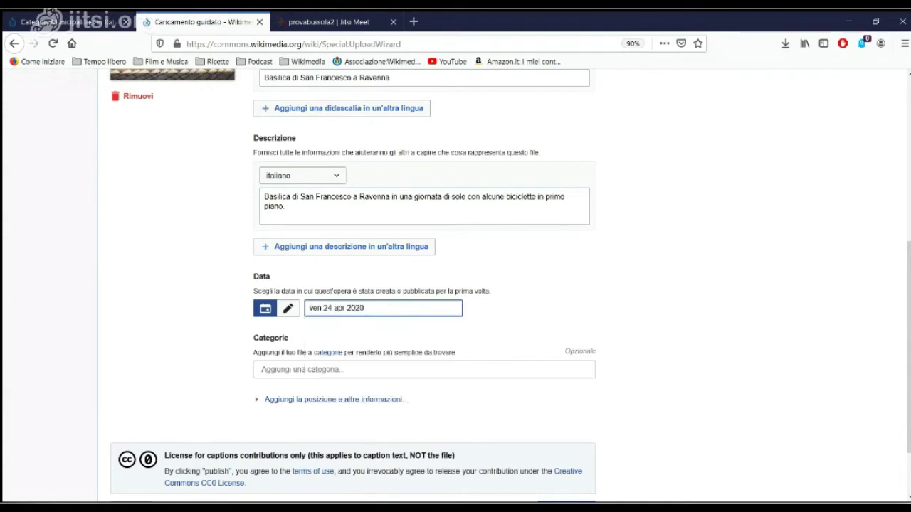
{"action": "scroll", "coordinate": [456, 285], "scroll_direction": "down", "scroll_amount": 2}
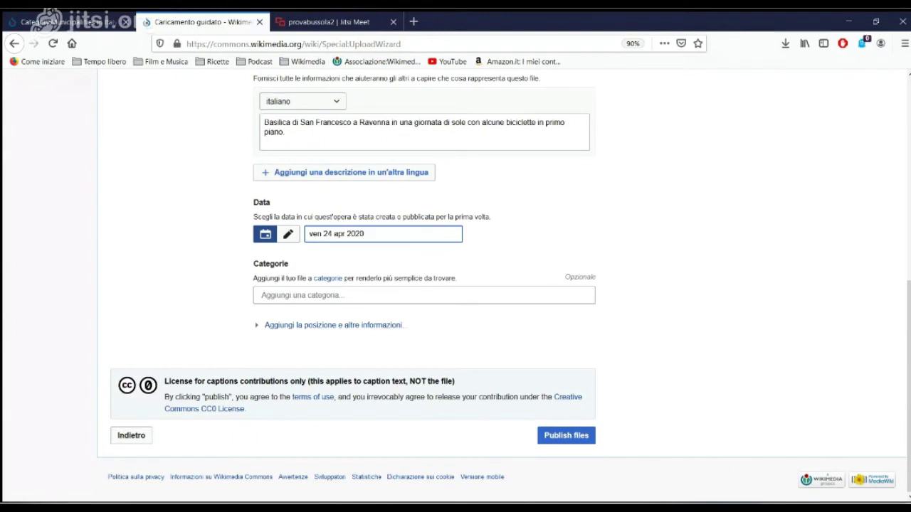
{"action": "left_click", "coordinate": [262, 294]}
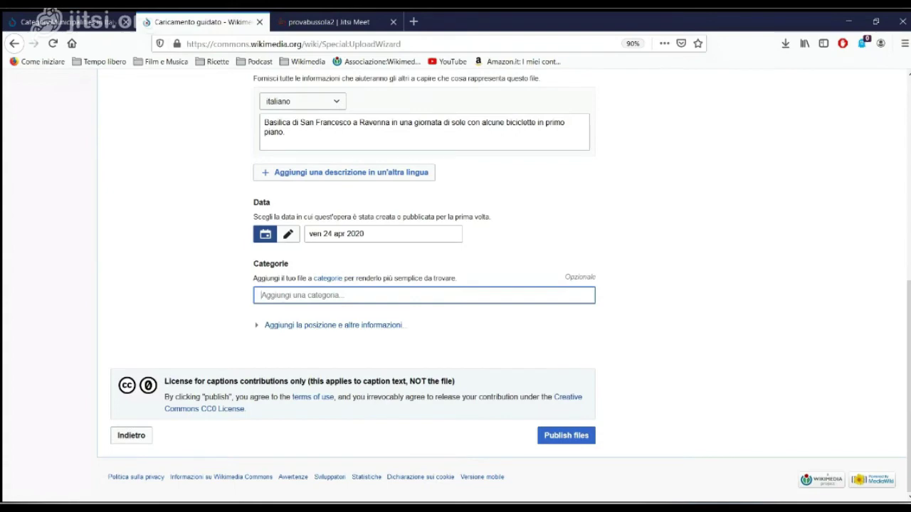
{"action": "scroll", "coordinate": [455, 285], "scroll_direction": "up", "scroll_amount": 5}
{"action": "scroll", "coordinate": [455, 285], "scroll_direction": "down", "scroll_amount": 2}
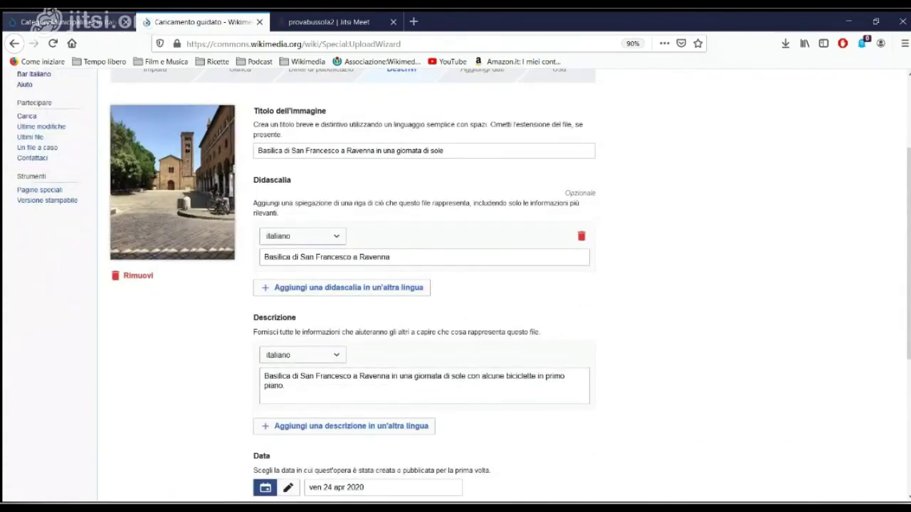
- Open the Ravenna category from the list of Italian municipalities by name and examine its subcategories
{"action": "key", "text": "ctrl+shift+Tab"}
{"action": "scroll", "coordinate": [456, 284], "scroll_direction": "up", "scroll_amount": 7}
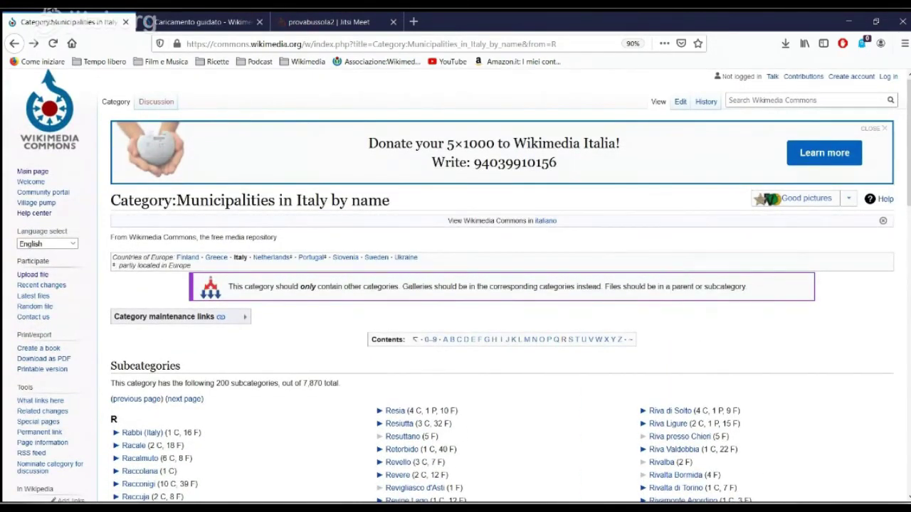
{"action": "scroll", "coordinate": [455, 285], "scroll_direction": "down", "scroll_amount": 10}
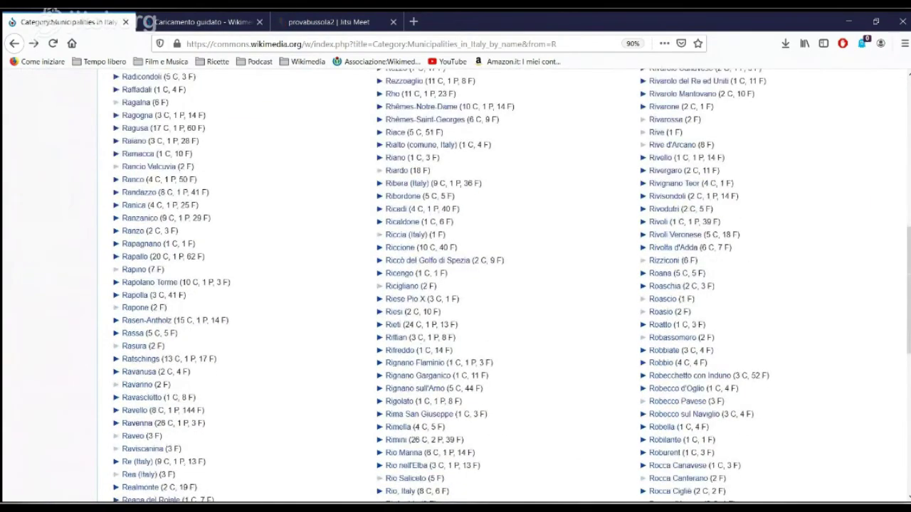
{"action": "scroll", "coordinate": [456, 284], "scroll_direction": "down", "scroll_amount": 7}
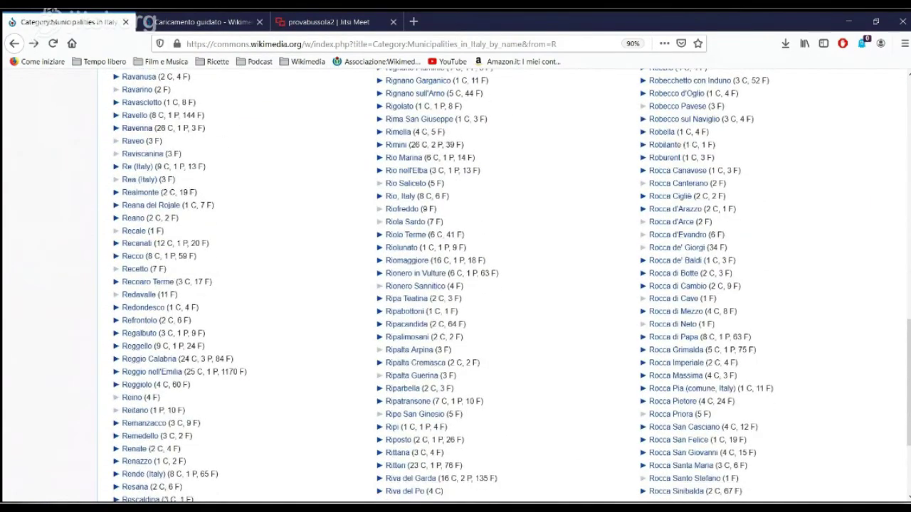
{"action": "scroll", "coordinate": [137, 208], "scroll_direction": "down", "scroll_amount": 3}
{"action": "scroll", "coordinate": [136, 208], "scroll_direction": "up", "scroll_amount": 5}
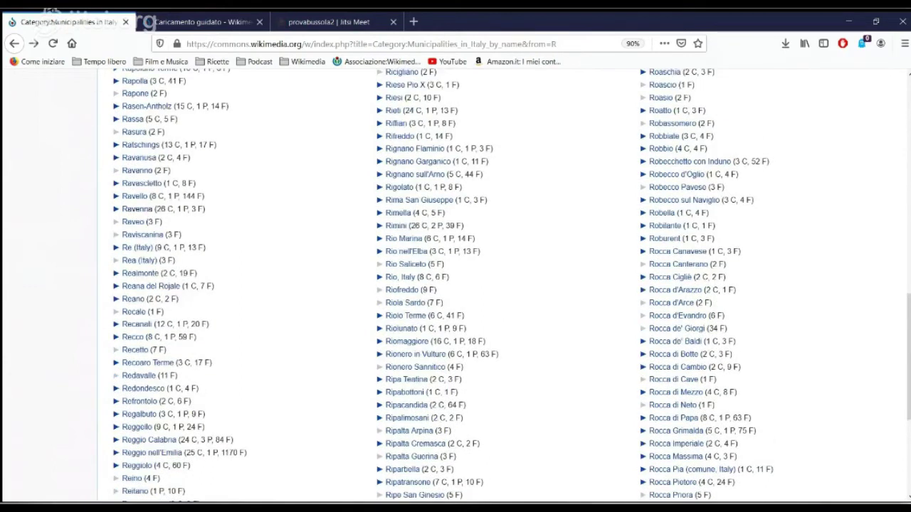
{"action": "left_click", "coordinate": [137, 208]}
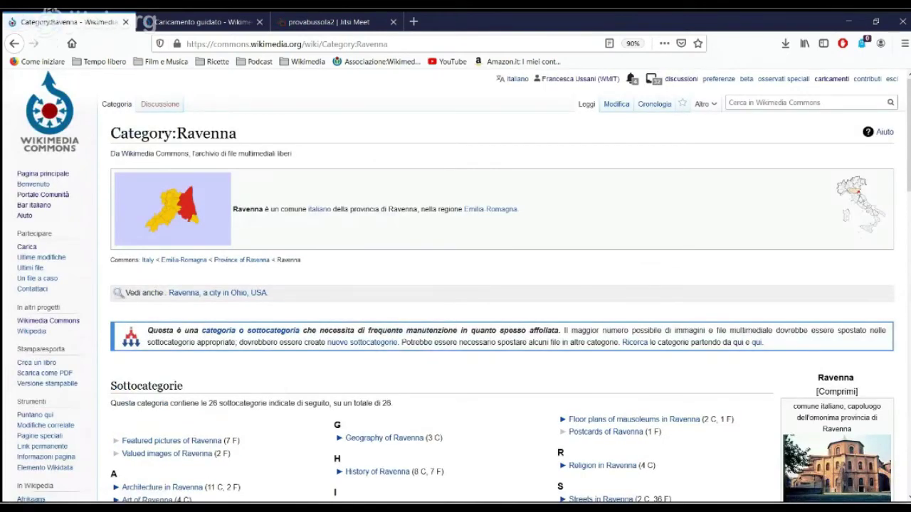
{"action": "scroll", "coordinate": [455, 285], "scroll_direction": "down", "scroll_amount": 5}
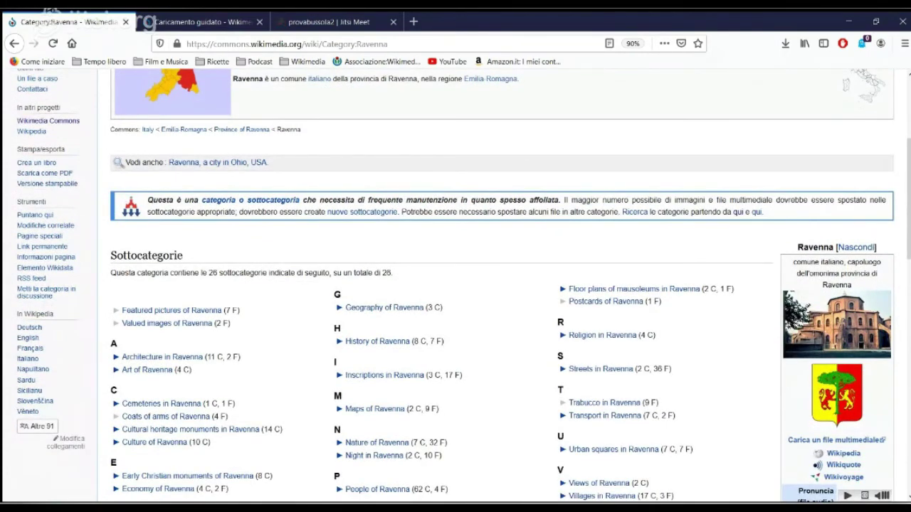
{"action": "scroll", "coordinate": [455, 285], "scroll_direction": "down", "scroll_amount": 1}
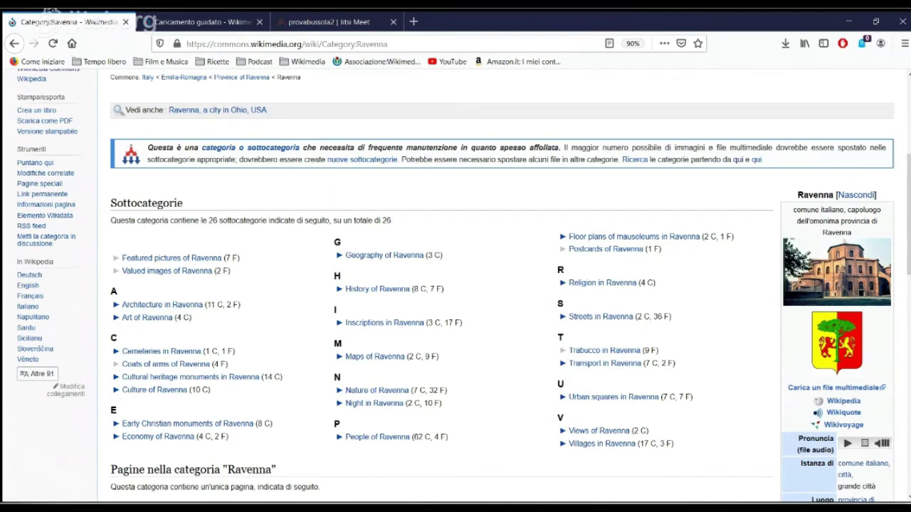
- Return to the upload form and add the category "Ravenna" to the photo
{"action": "key", "text": "ctrl+Tab"}
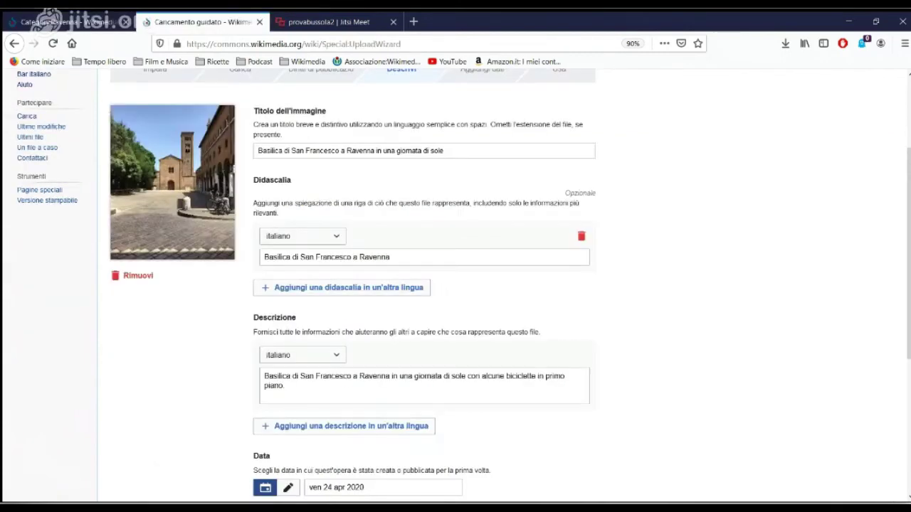
{"action": "scroll", "coordinate": [579, 346], "scroll_direction": "down", "scroll_amount": 3}
{"action": "left_click", "coordinate": [576, 340]}
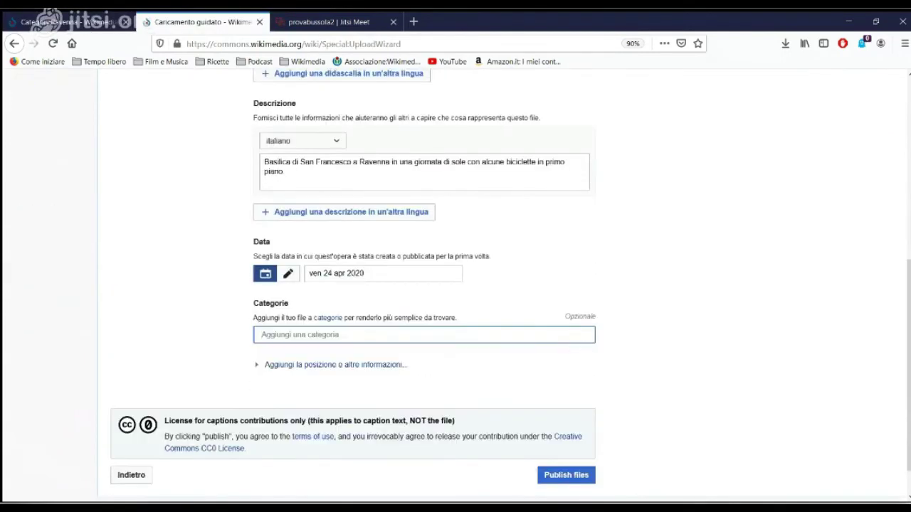
{"action": "type", "text": "raven"}
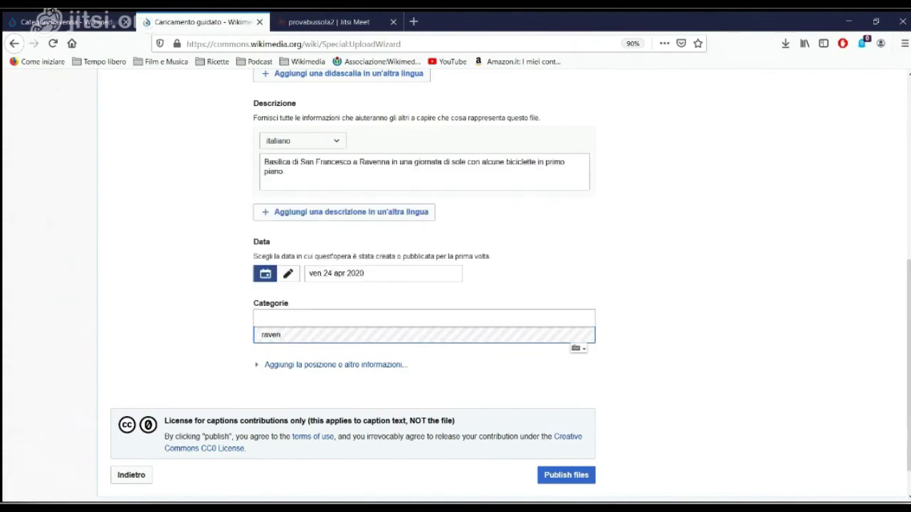
{"action": "type", "text": "na"}
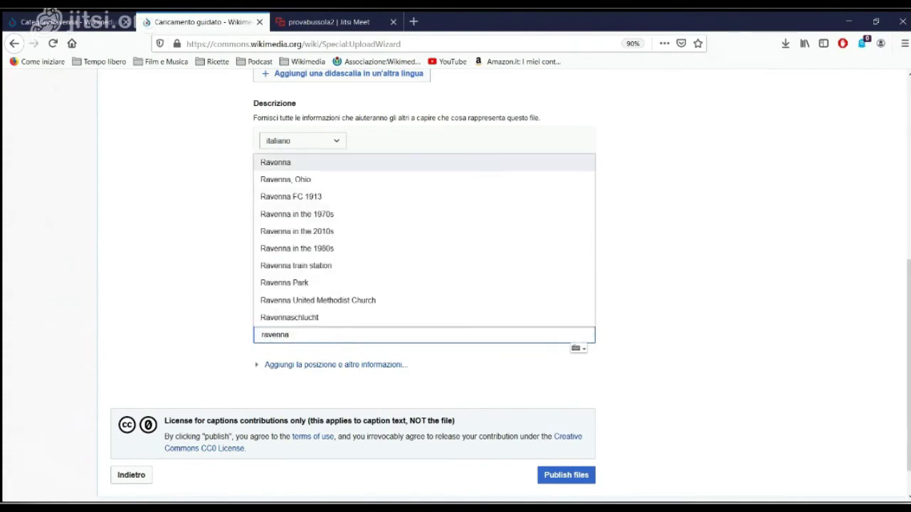
{"action": "key", "text": "Return"}
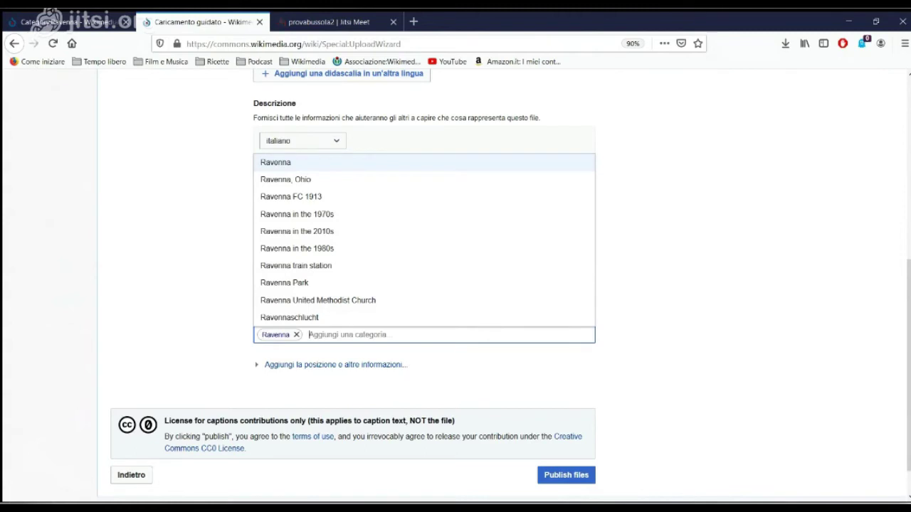
- Add "Architecture in Ravenna" as a second category for the photo
{"action": "type", "text": "archite"}
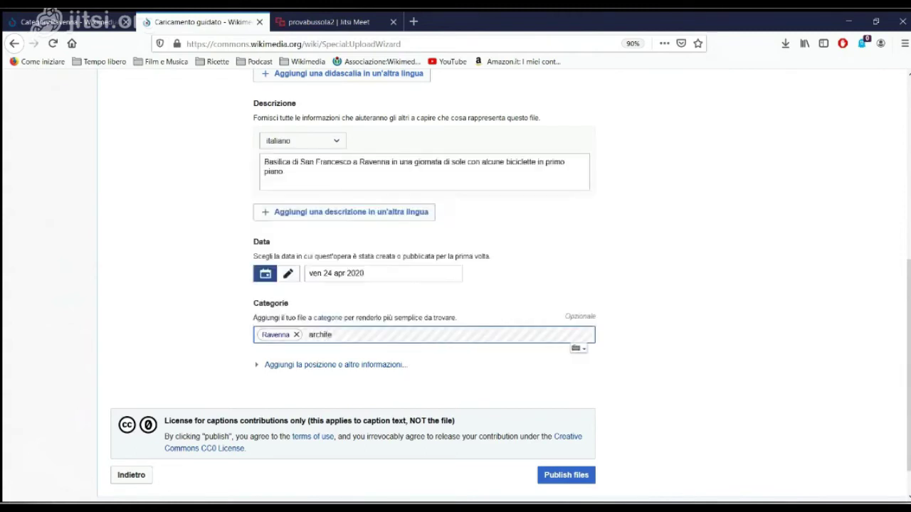
{"action": "type", "text": "ctu"}
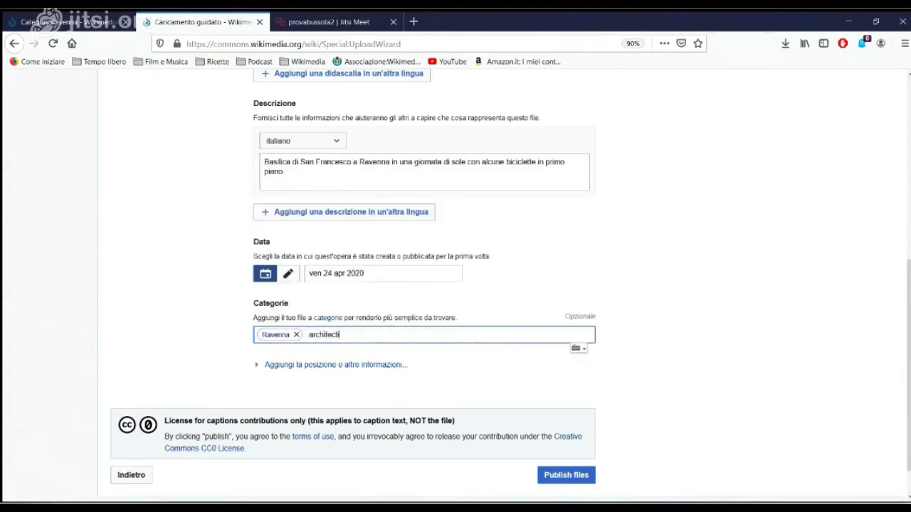
{"action": "type", "text": "re in"}
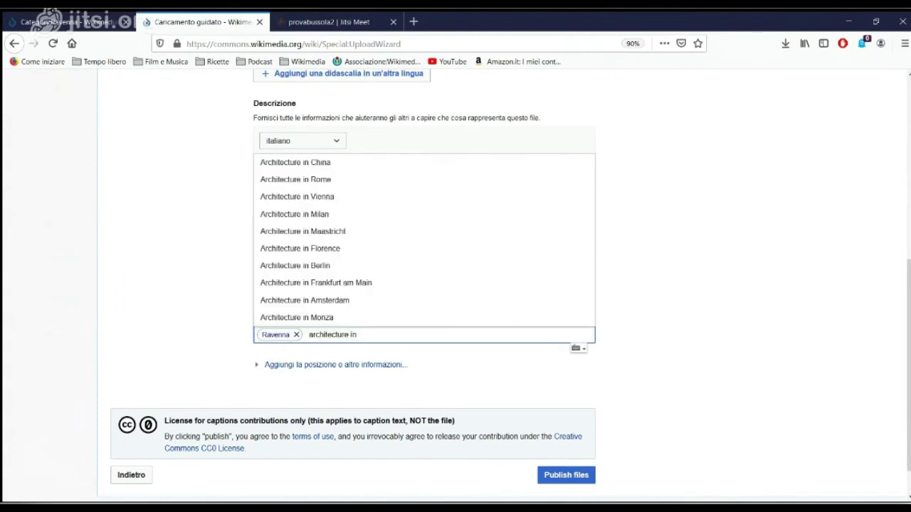
{"action": "type", "text": " rave"}
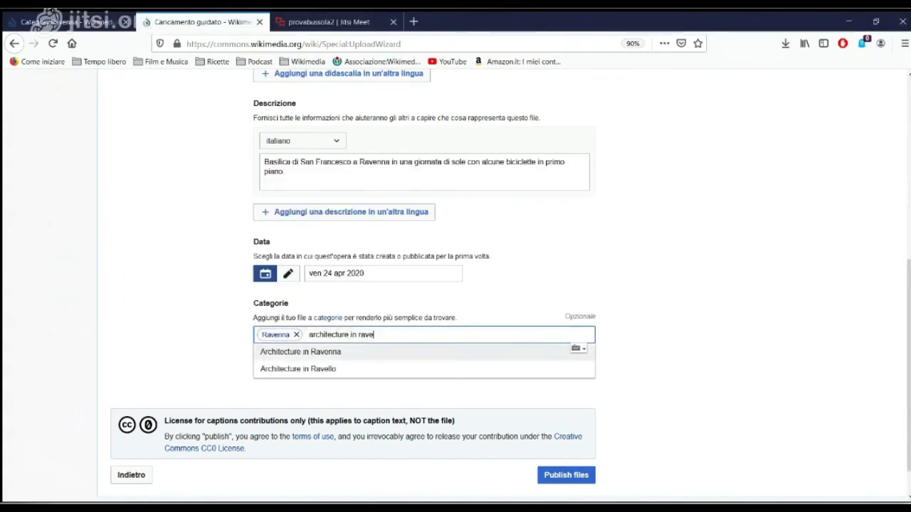
{"action": "key", "text": "Return"}
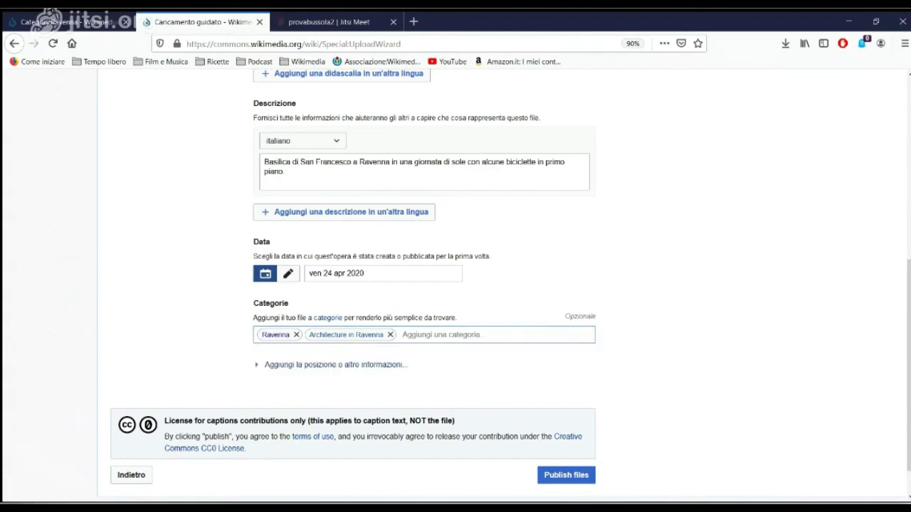
- Check the completed description form and publish the file
{"action": "scroll", "coordinate": [456, 284], "scroll_direction": "up", "scroll_amount": 5}
{"action": "scroll", "coordinate": [456, 284], "scroll_direction": "down", "scroll_amount": 4}
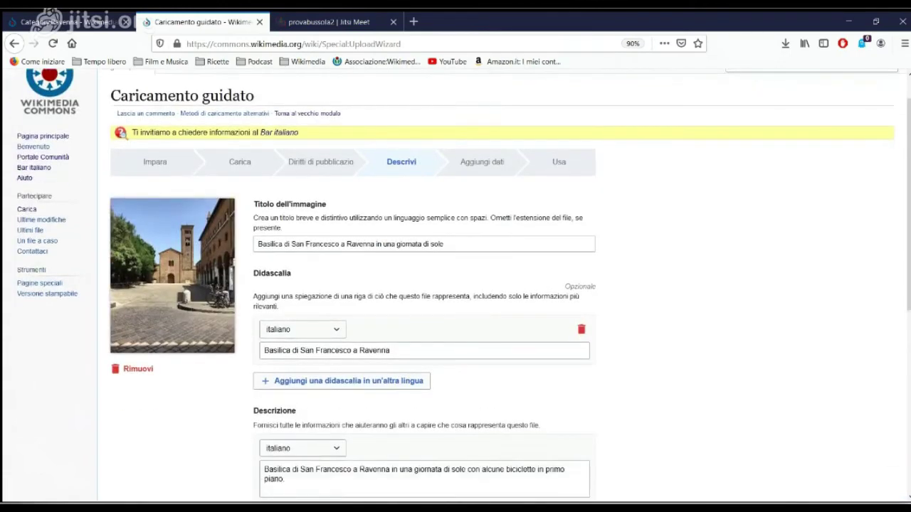
{"action": "scroll", "coordinate": [455, 285], "scroll_direction": "down", "scroll_amount": 2}
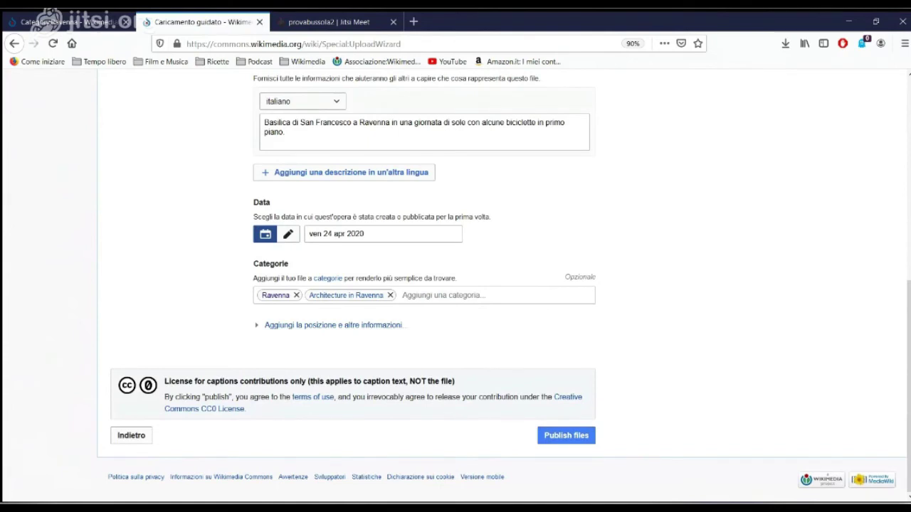
{"action": "left_click", "coordinate": [566, 435]}
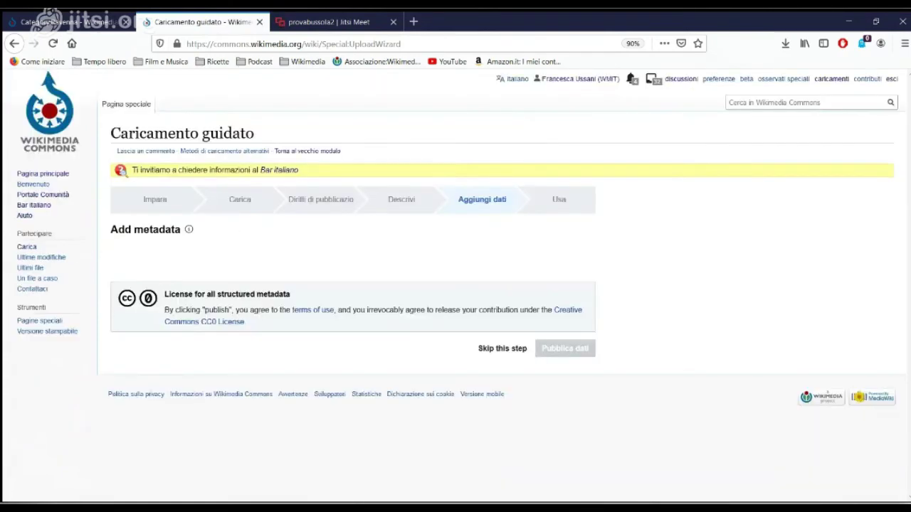
- Add the Wikidata item "chiesa" to the elements depicted in the file
{"action": "scroll", "coordinate": [455, 284], "scroll_direction": "down", "scroll_amount": 3}
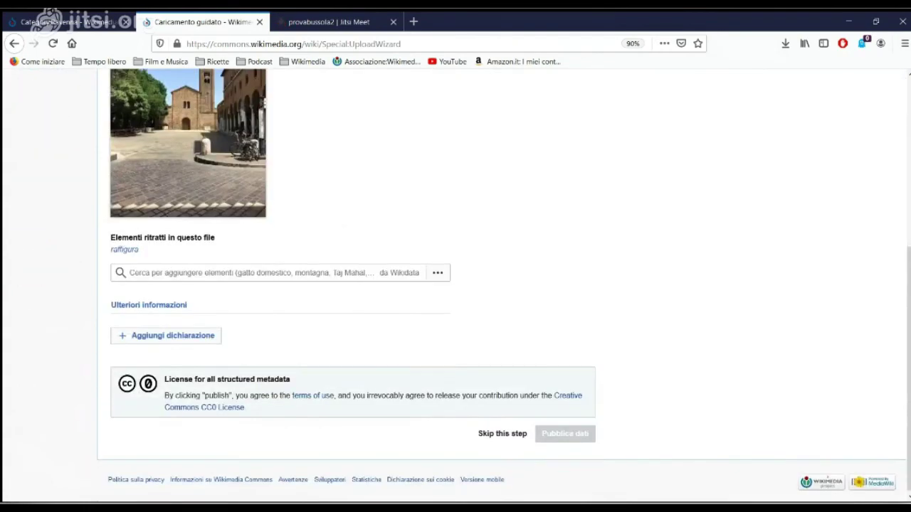
{"action": "scroll", "coordinate": [455, 284], "scroll_direction": "up", "scroll_amount": 2}
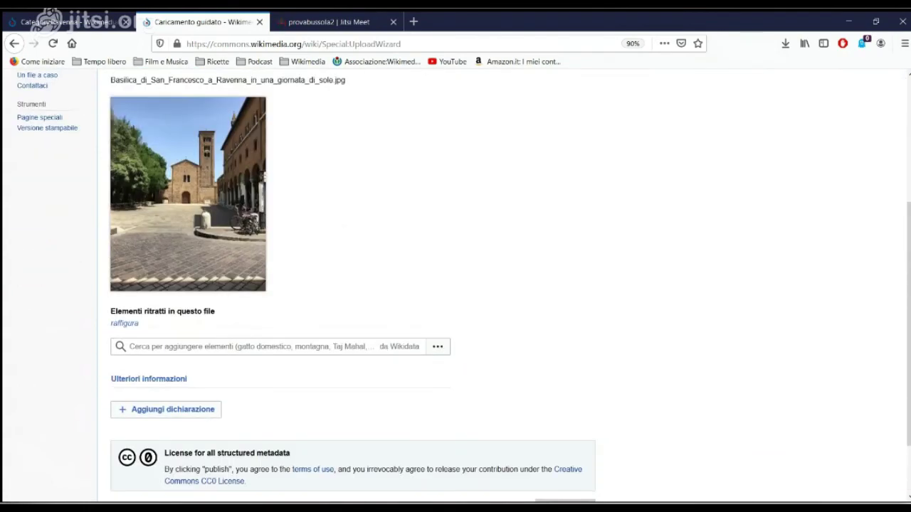
{"action": "left_click", "coordinate": [267, 346]}
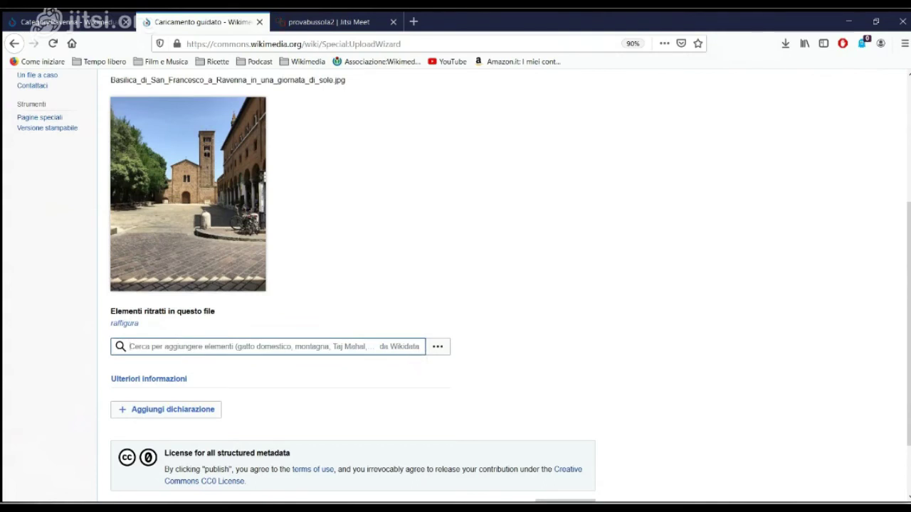
{"action": "type", "text": "chiesa"}
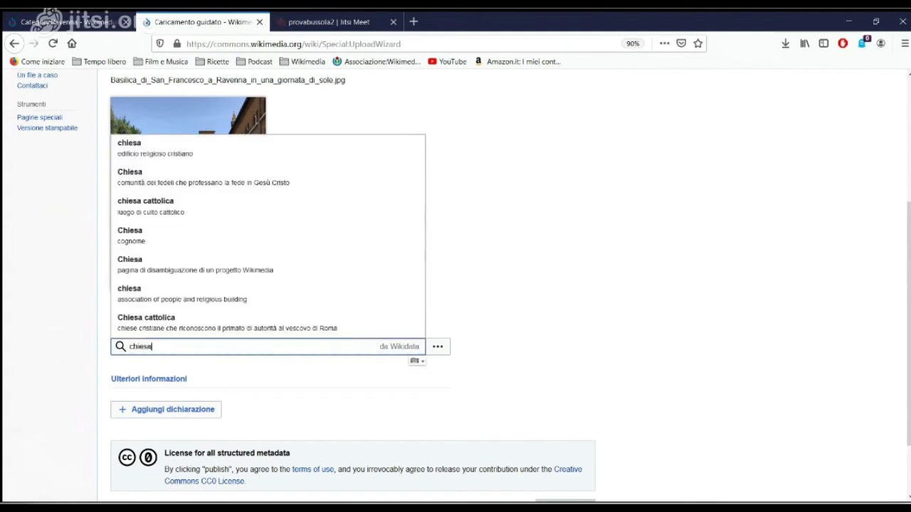
{"action": "key", "text": "Return"}
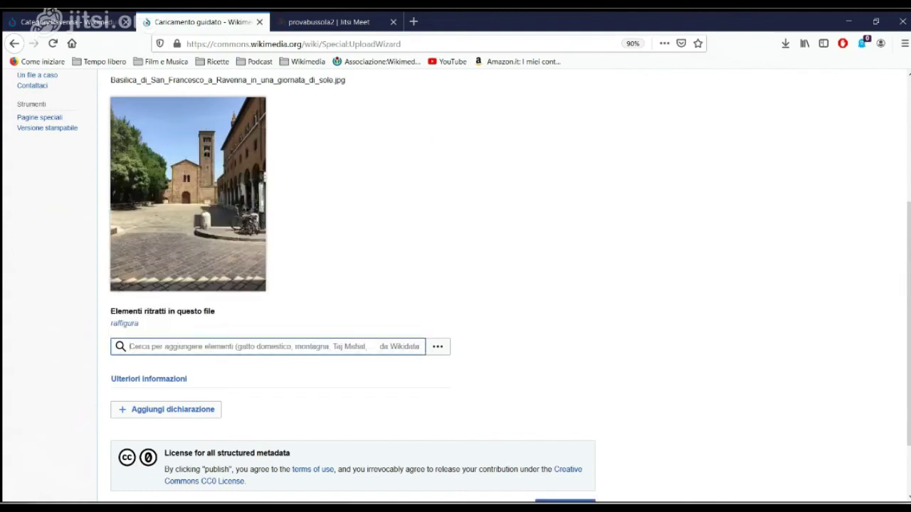
- Add the Wikidata item "bicicletta" as another element depicted in the file
{"action": "type", "text": "bib"}
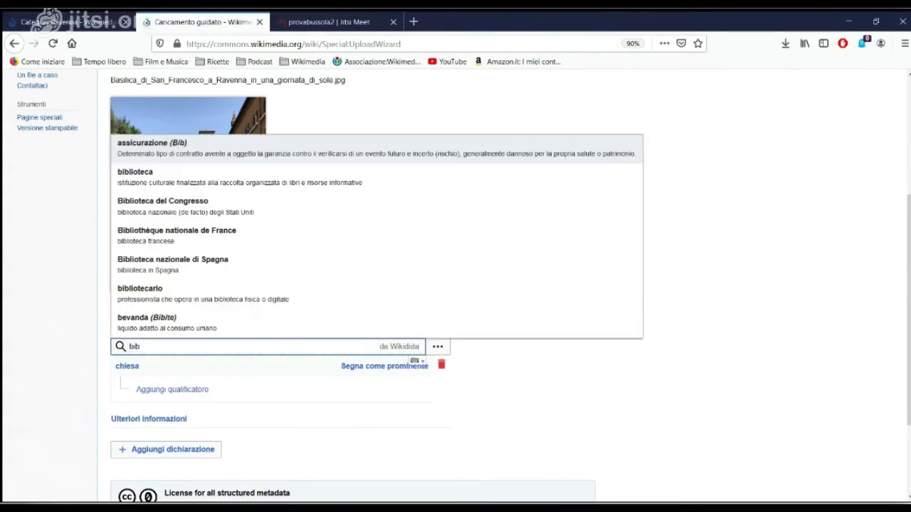
{"action": "key", "text": "BackSpace"}
{"action": "type", "text": "ciclette"}
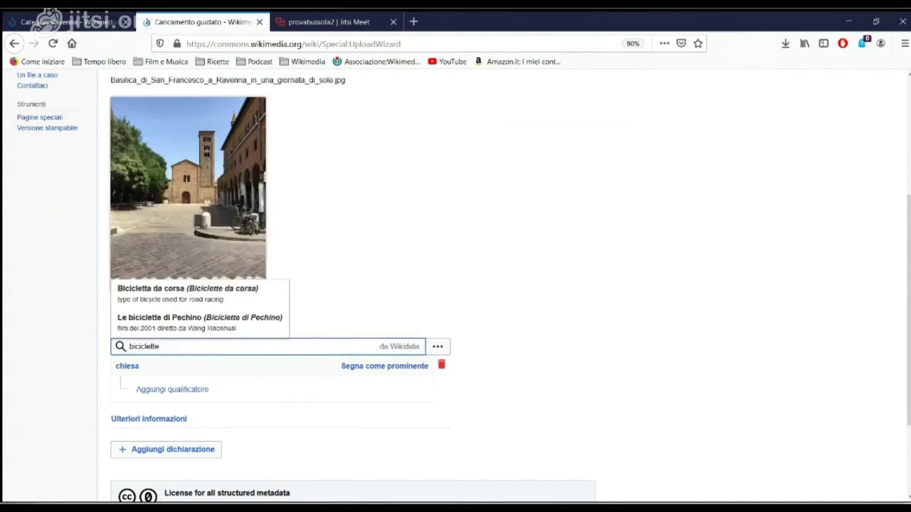
{"action": "key", "text": "BackSpace"}
{"action": "type", "text": "a"}
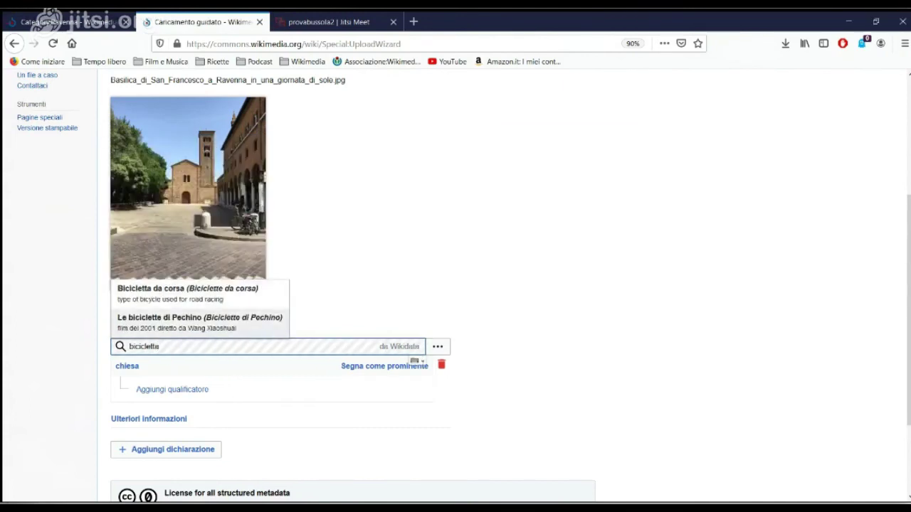
{"action": "key", "text": "Return"}
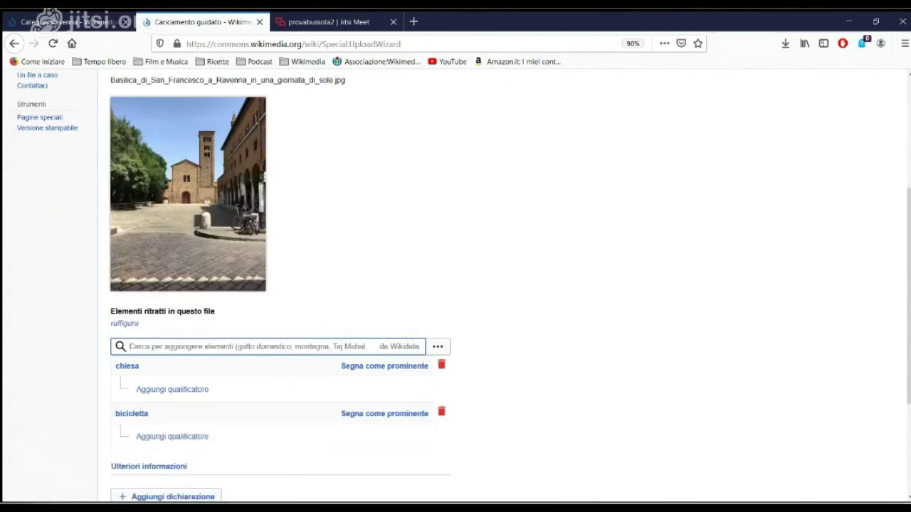
- Review the depicted elements and publish the photo's structured metadata
{"action": "scroll", "coordinate": [455, 285], "scroll_direction": "down", "scroll_amount": 2}
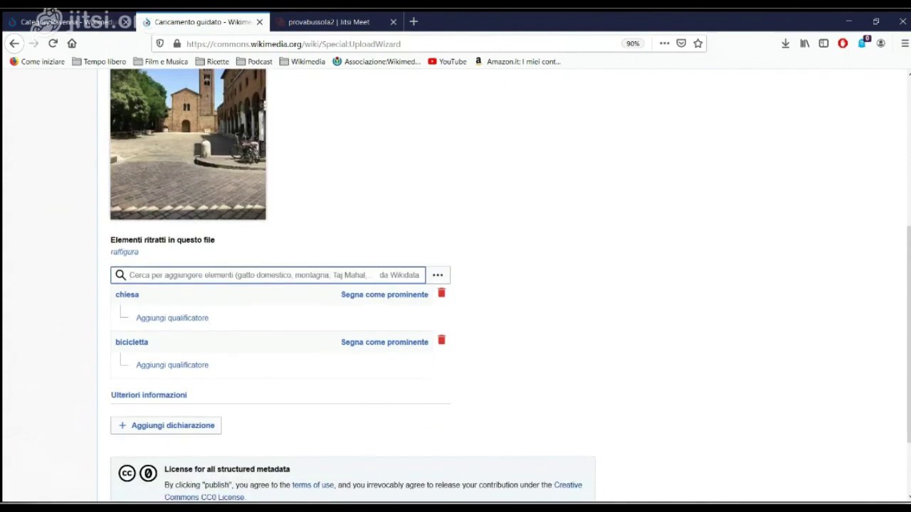
{"action": "scroll", "coordinate": [455, 285], "scroll_direction": "down", "scroll_amount": 3}
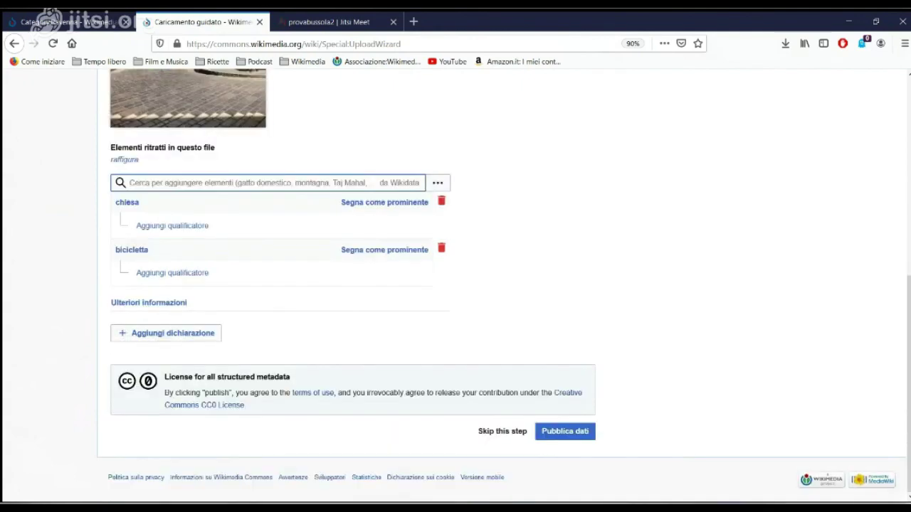
{"action": "scroll", "coordinate": [456, 284], "scroll_direction": "up", "scroll_amount": 6}
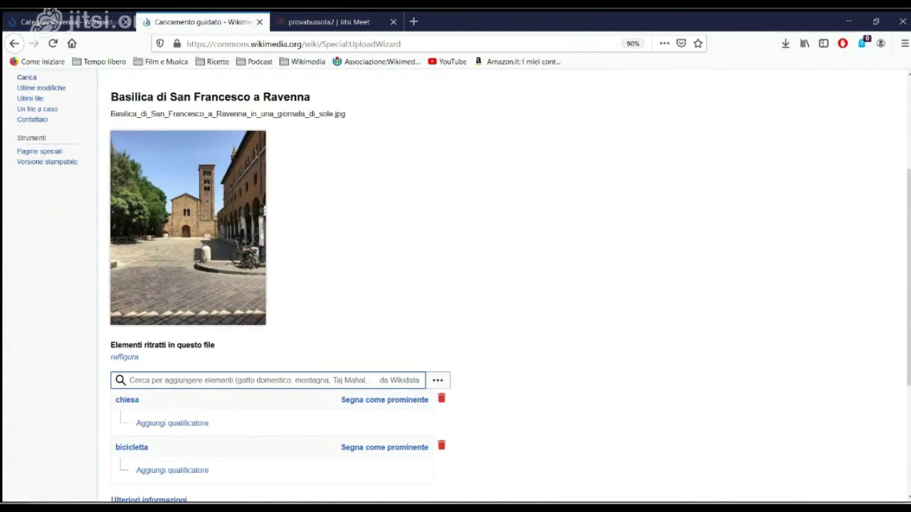
{"action": "scroll", "coordinate": [456, 285], "scroll_direction": "down", "scroll_amount": 6}
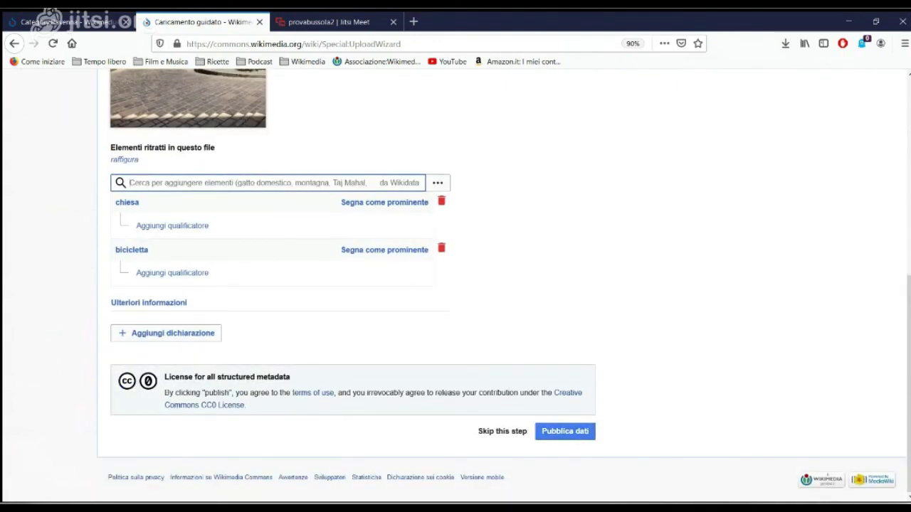
{"action": "left_click", "coordinate": [564, 431]}
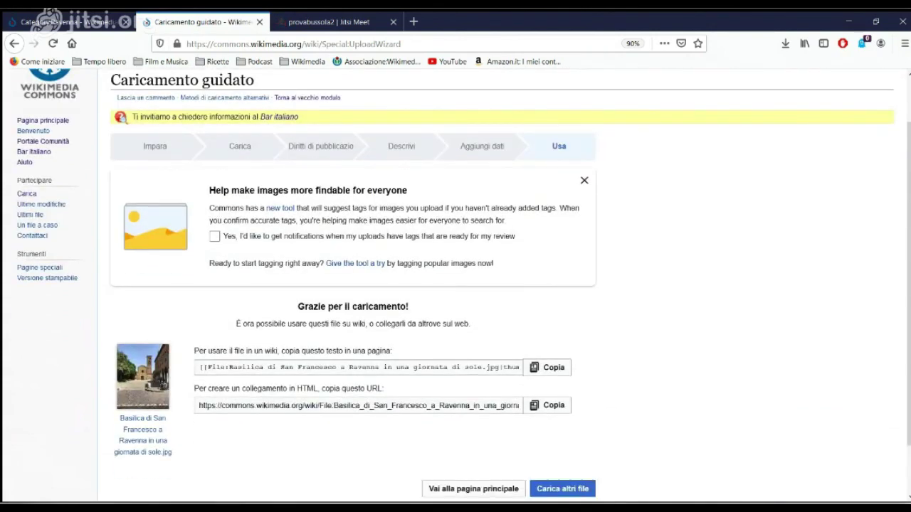
- Open the file page of the uploaded Basilica di San Francesco photo
{"action": "scroll", "coordinate": [142, 320], "scroll_direction": "down", "scroll_amount": 2}
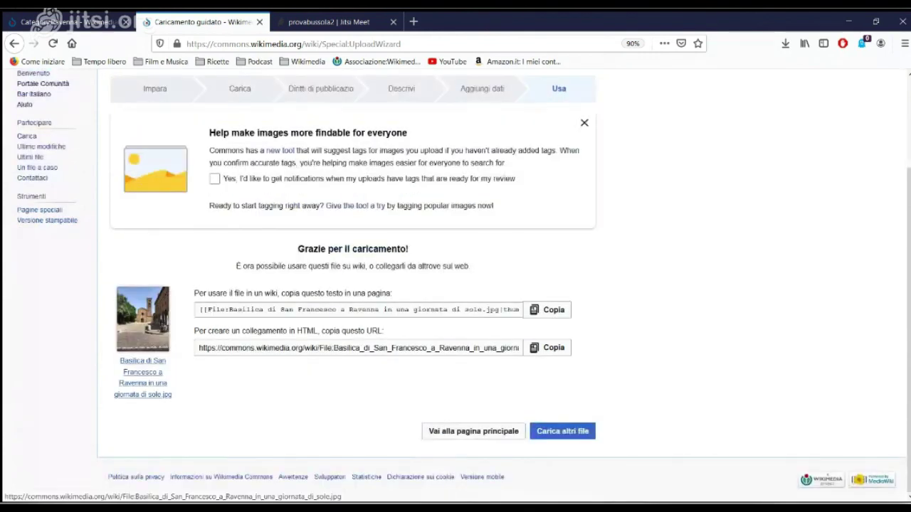
{"action": "left_click", "coordinate": [142, 377]}
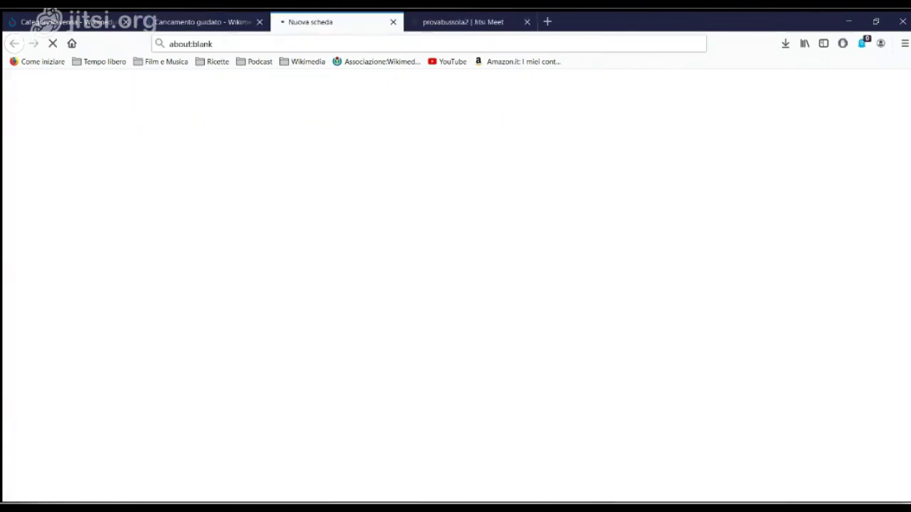